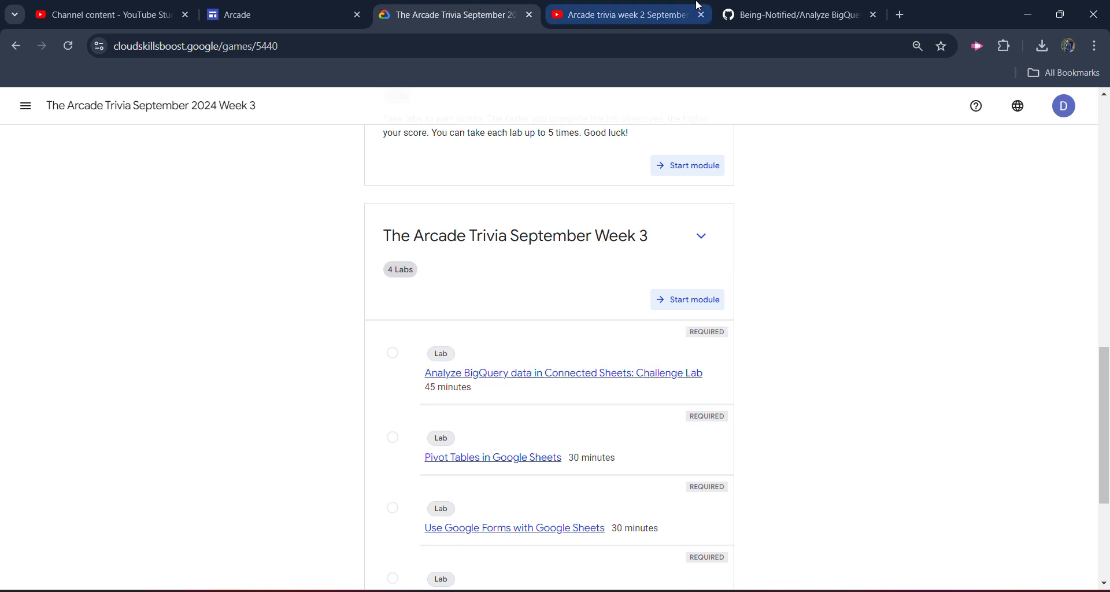
- View the Arcade trivia week 2 September solutions playlist on YouTube and go back to the channel's playlists
left_click(674, 6)
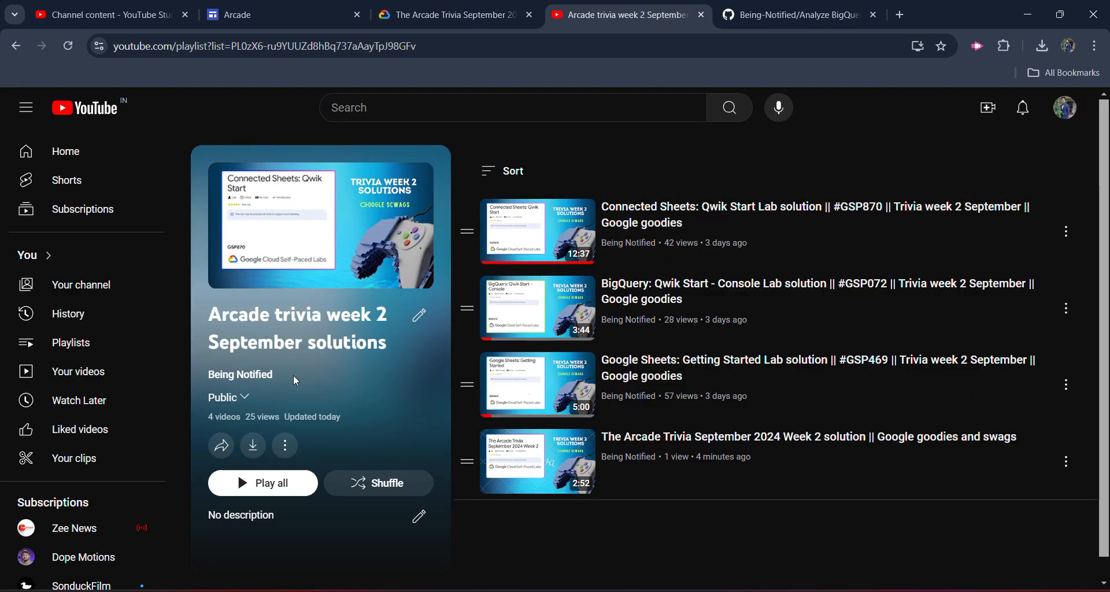
left_click_drag(320, 319, 387, 317)
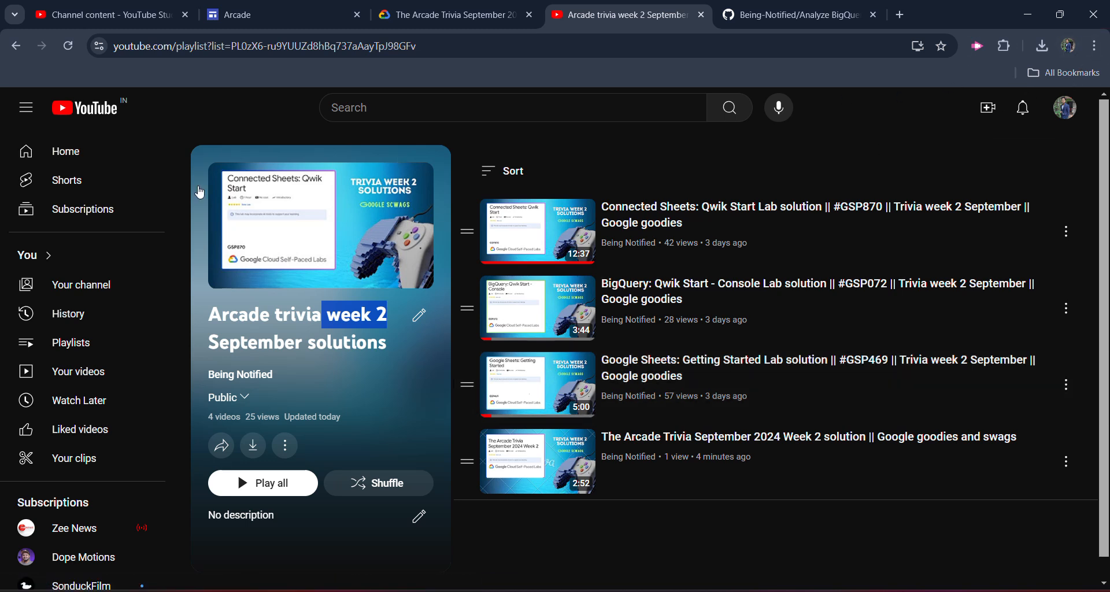
left_click(16, 45)
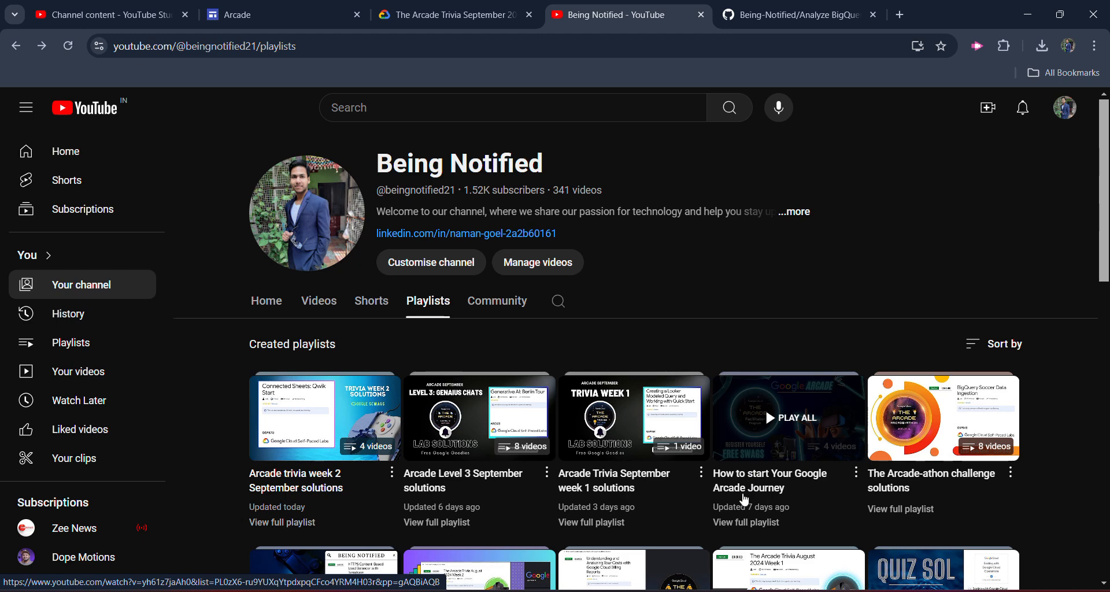
- From the Arcade Trivia September 2024 Week 3 page, open and start the lab Analyze BigQuery data in Connected Sheets: Challenge Lab
left_click(451, 14)
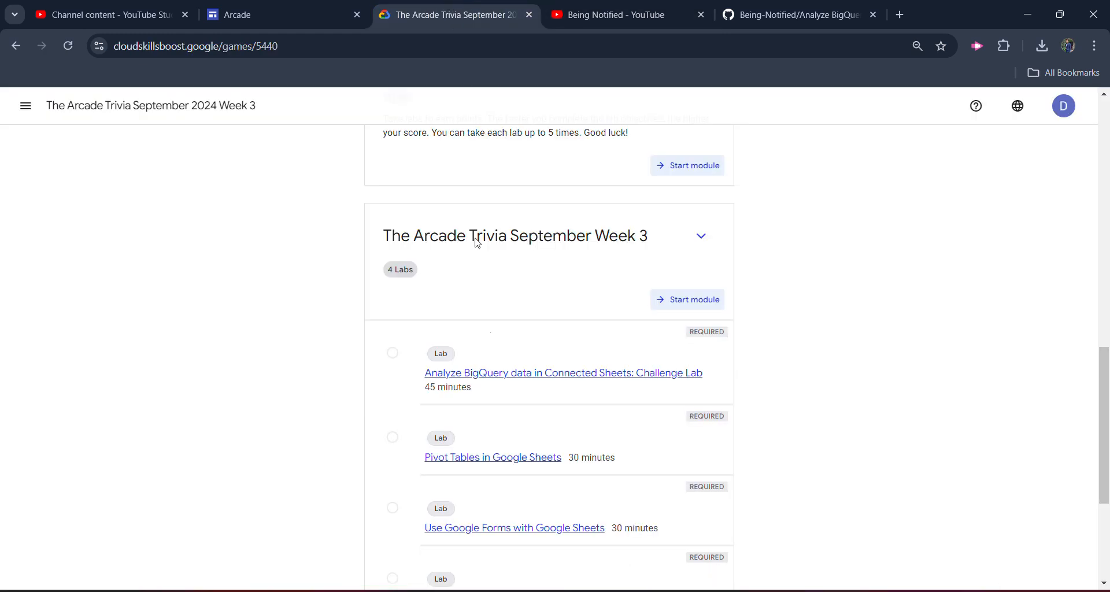
left_click(498, 376)
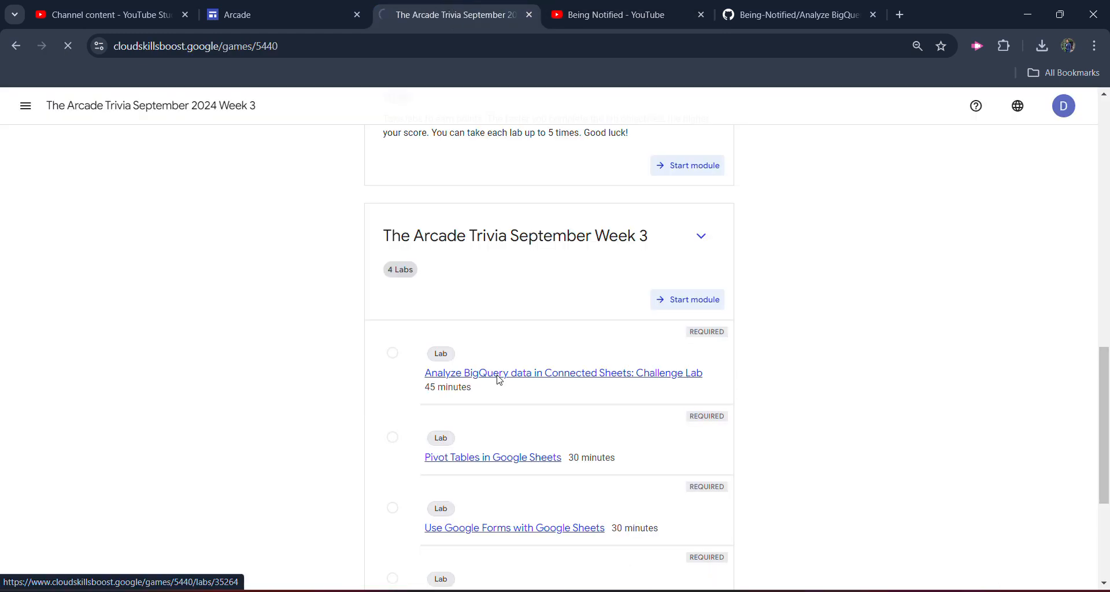
left_click(54, 172)
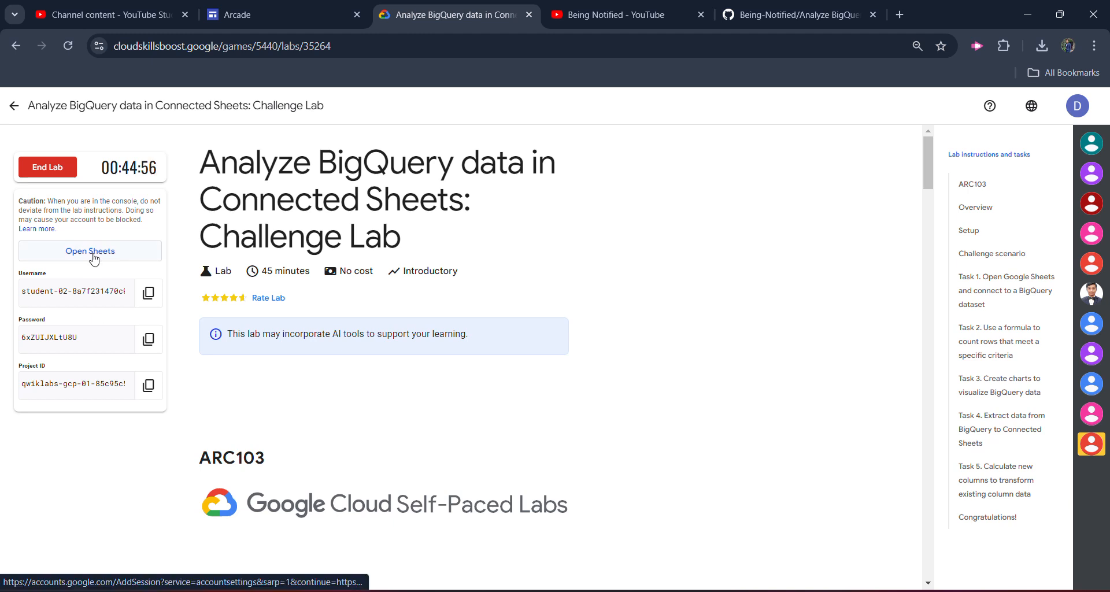
- Open the lab's Sheets link in an incognito window and submit the prefilled student username
right_click(132, 258)
left_click(189, 315)
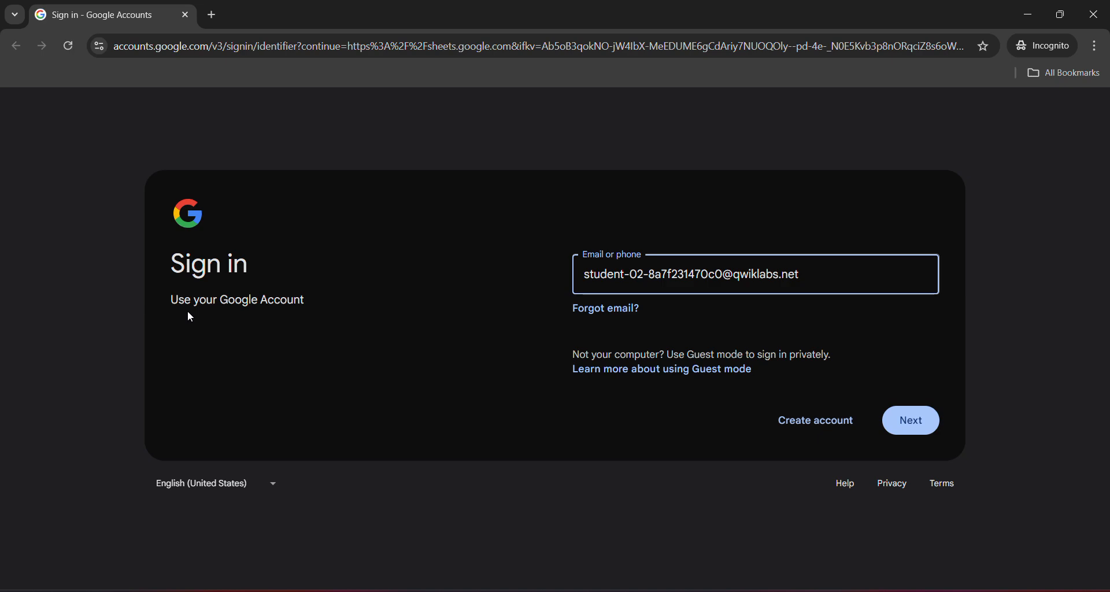
left_click(911, 420)
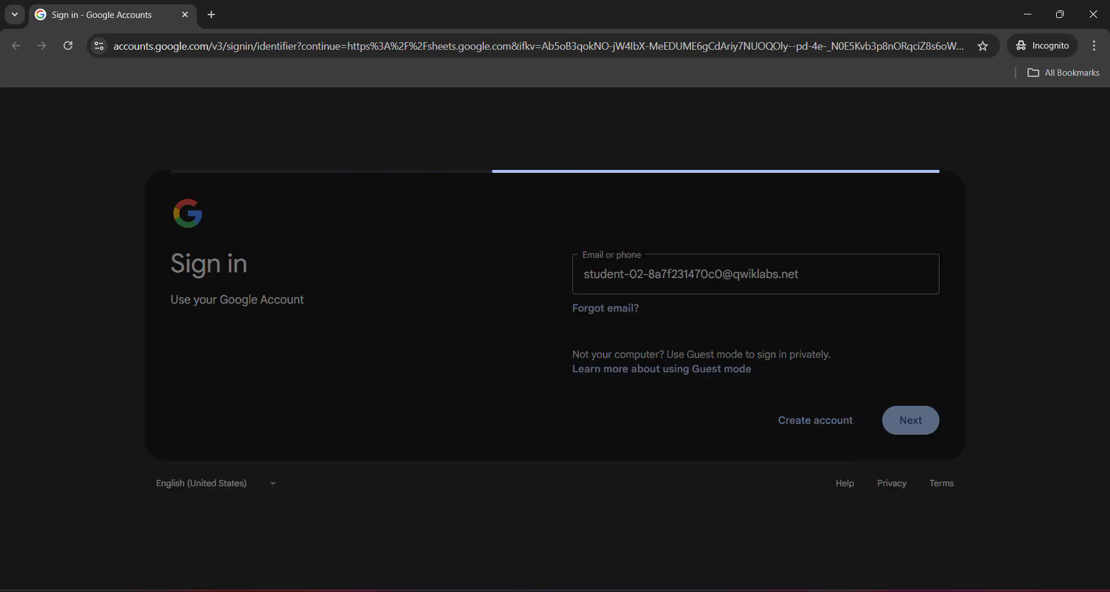
- Copy the lab password into the Google sign-in password field, submit it and accept the new account notice
left_click(430, 566)
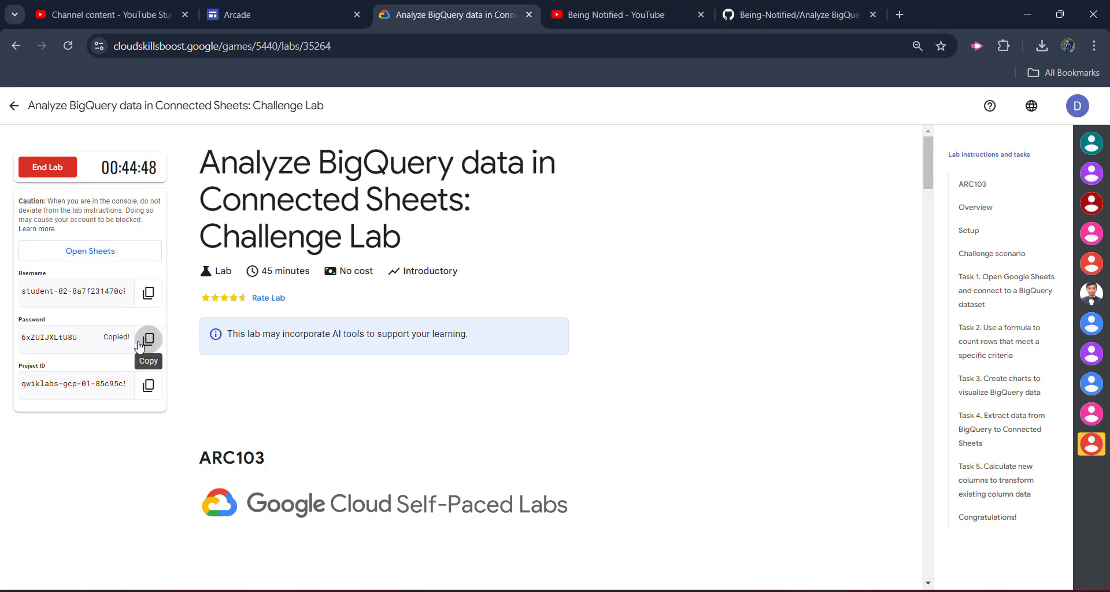
left_click_drag(116, 338, 2, 342)
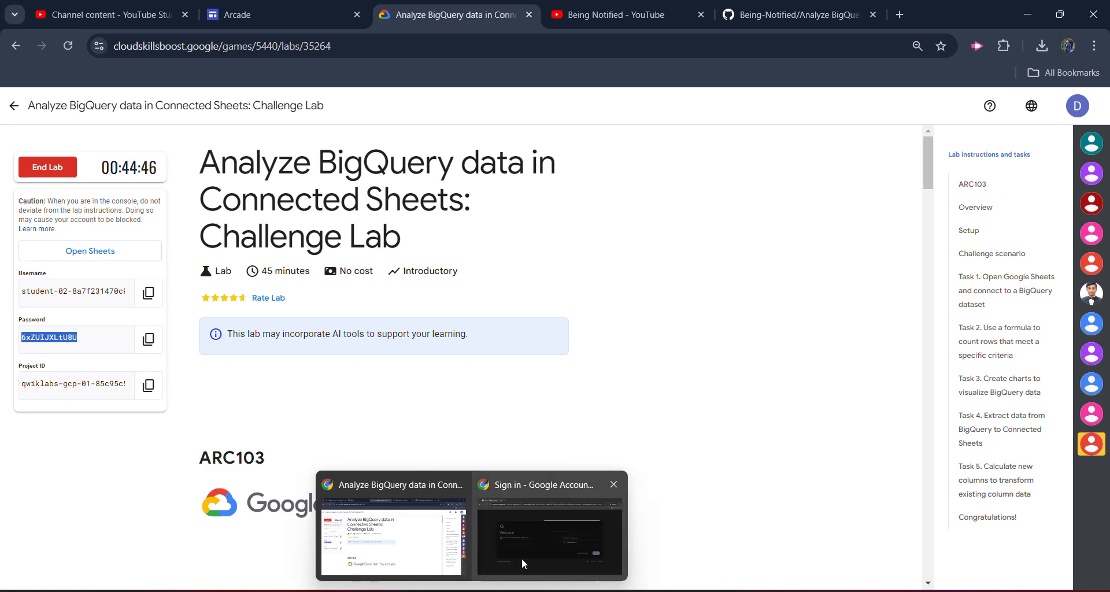
left_click(511, 564)
key("ctrl+v")
key("Return")
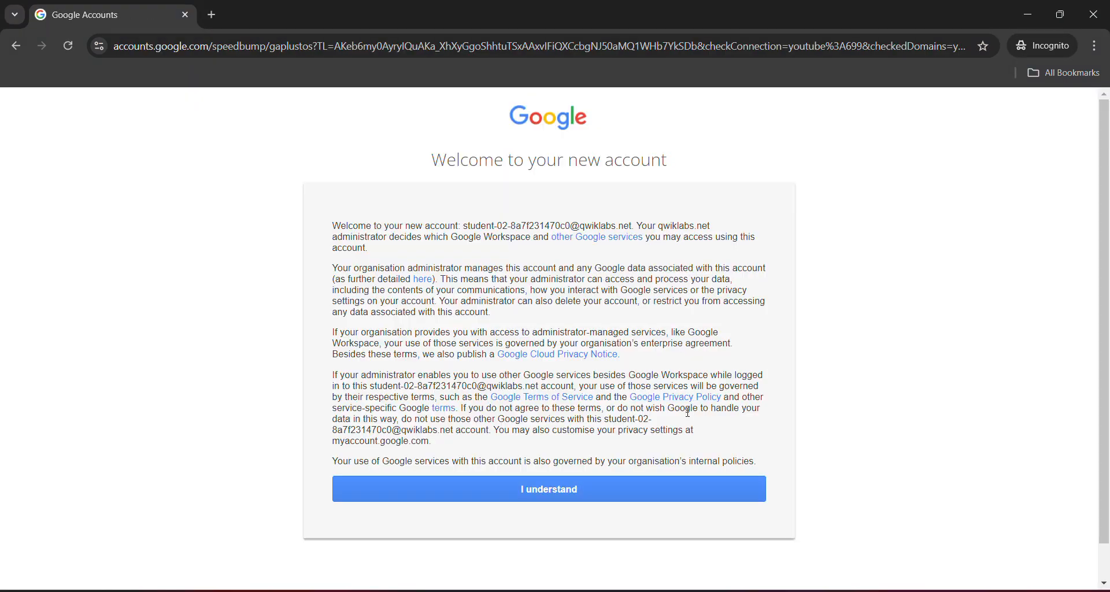
left_click(599, 477)
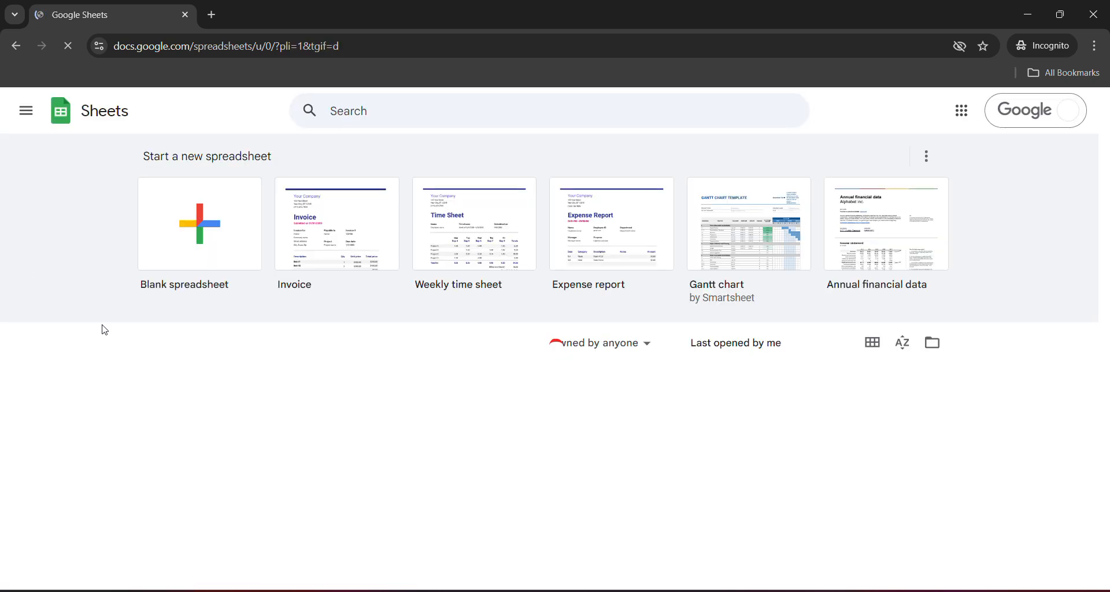
- Create a blank spreadsheet and dismiss the Dropdown Chips tip
left_click(189, 252)
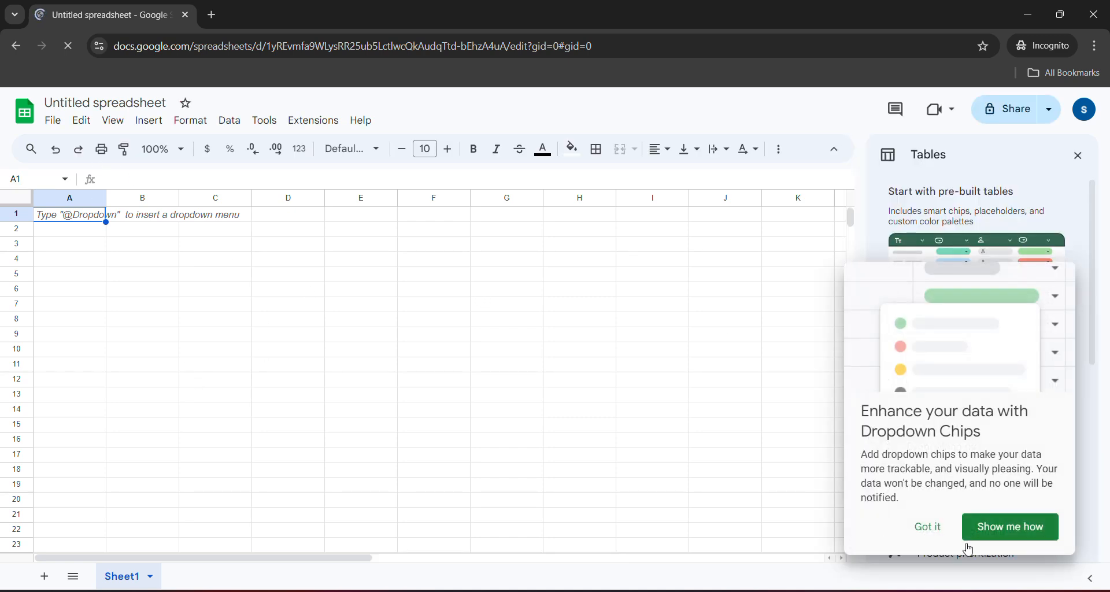
left_click(927, 536)
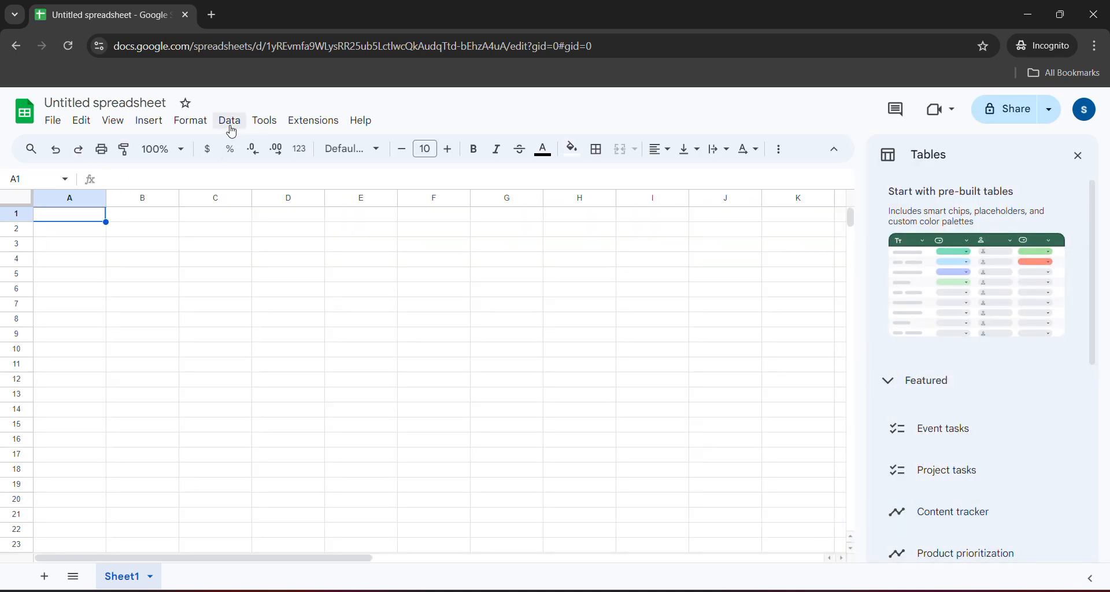
left_click(231, 128)
mouse_move(332, 543)
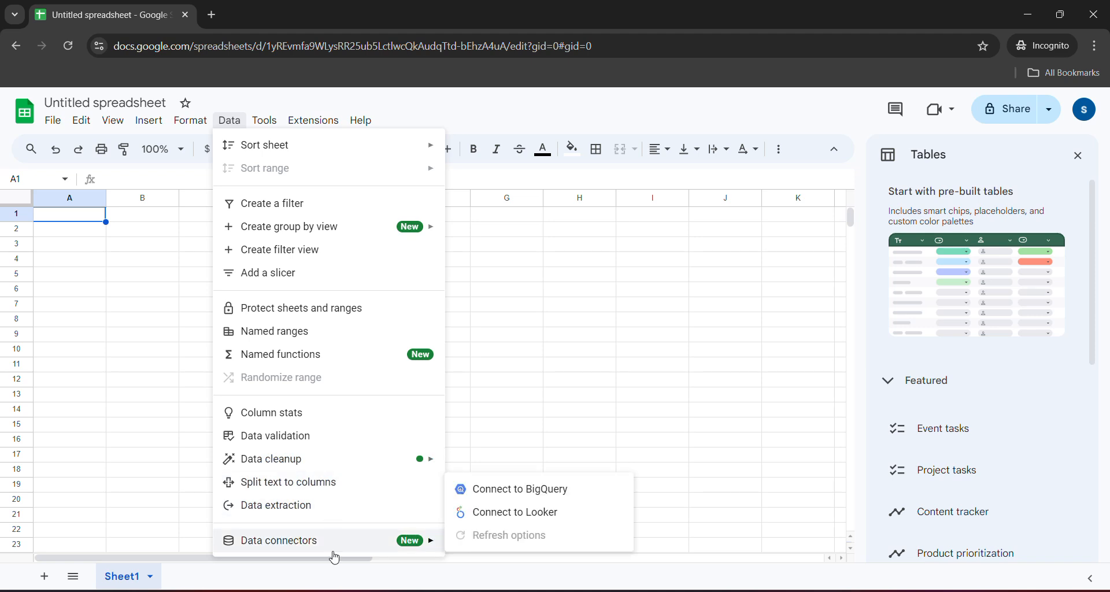
left_click(565, 490)
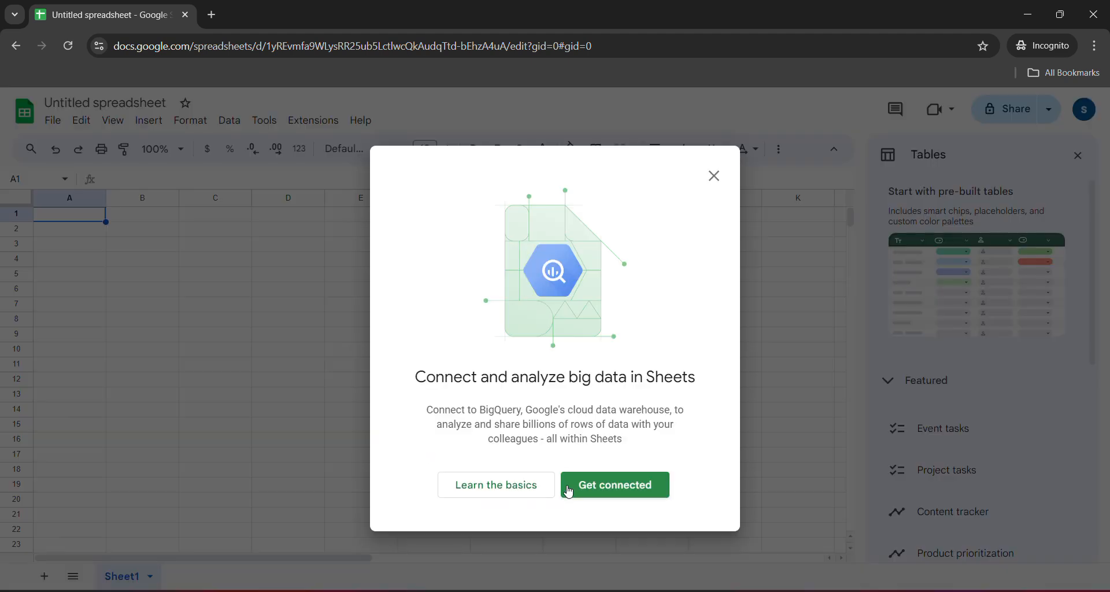
left_click(568, 491)
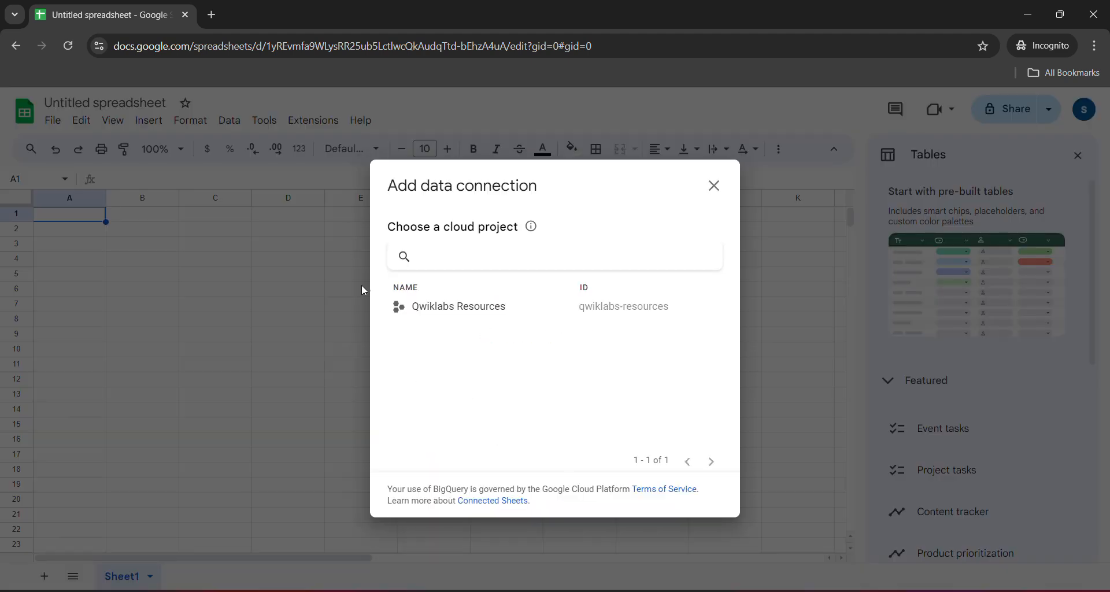
left_click(441, 318)
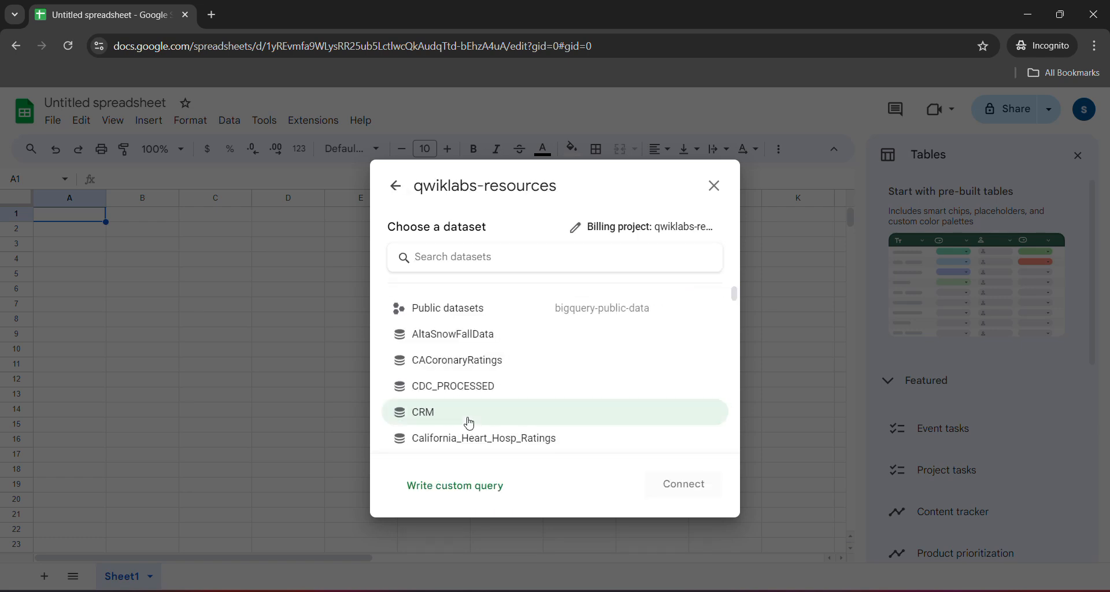
scroll(471, 358, "down", 10)
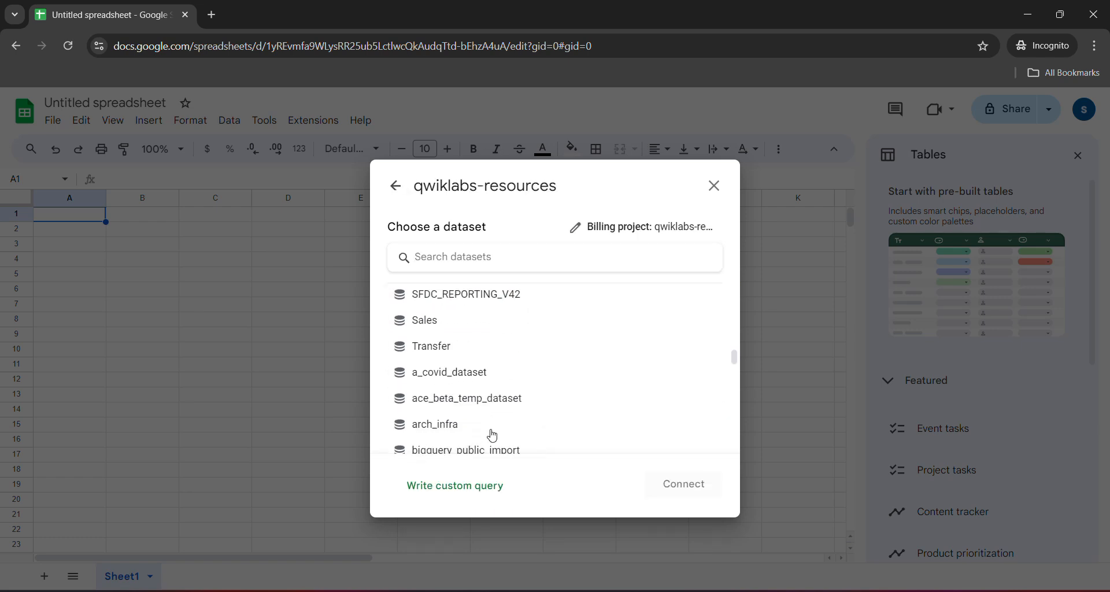
scroll(491, 424, "up", 10)
left_click(396, 186)
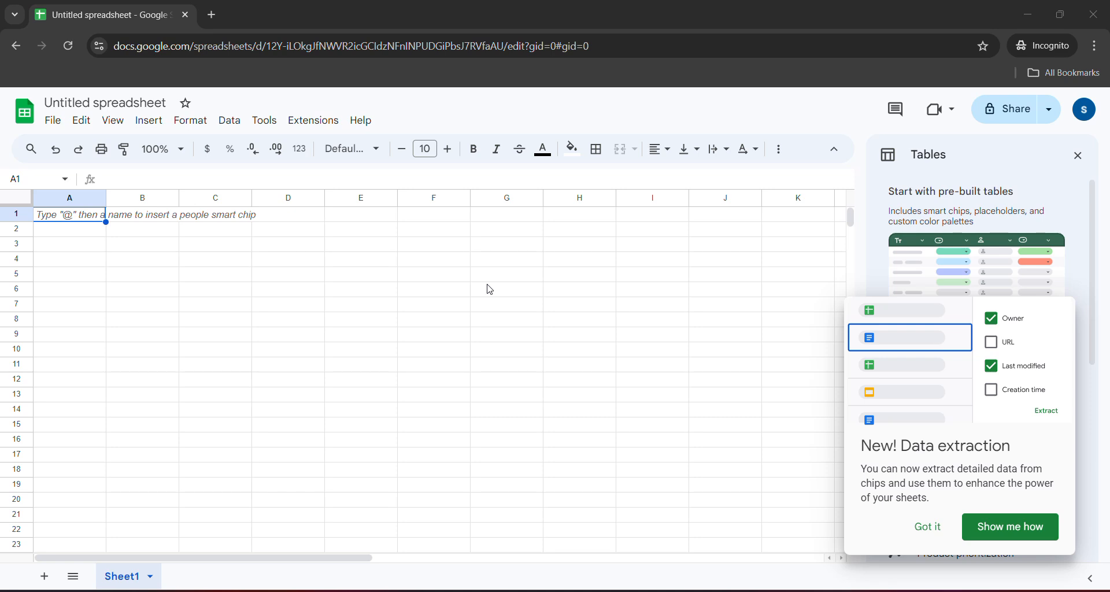
left_click(230, 120)
mouse_move(431, 527)
left_click(463, 493)
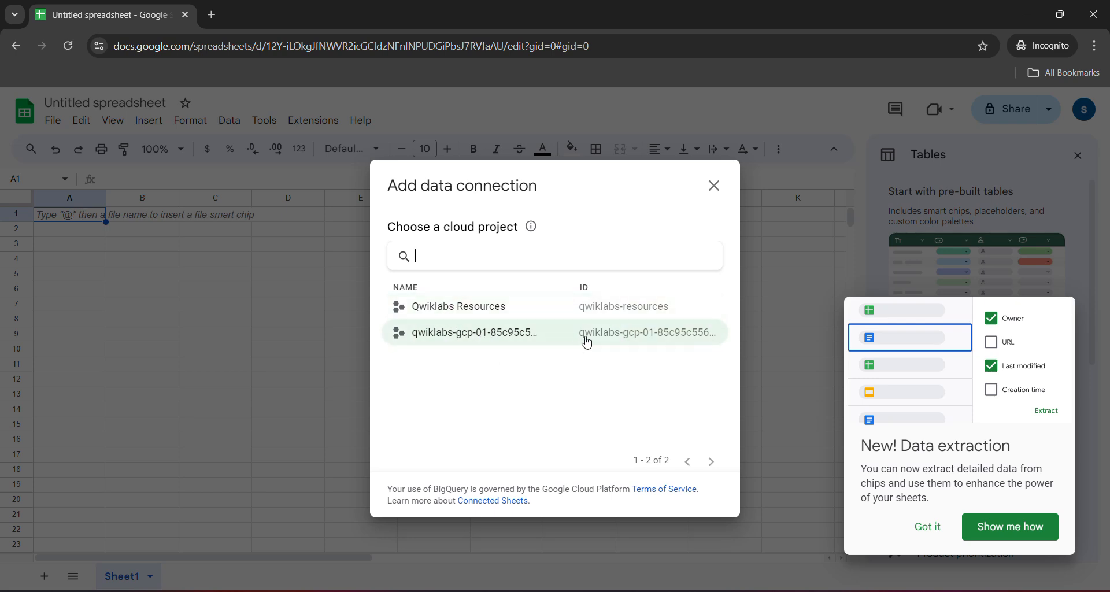
left_click(715, 187)
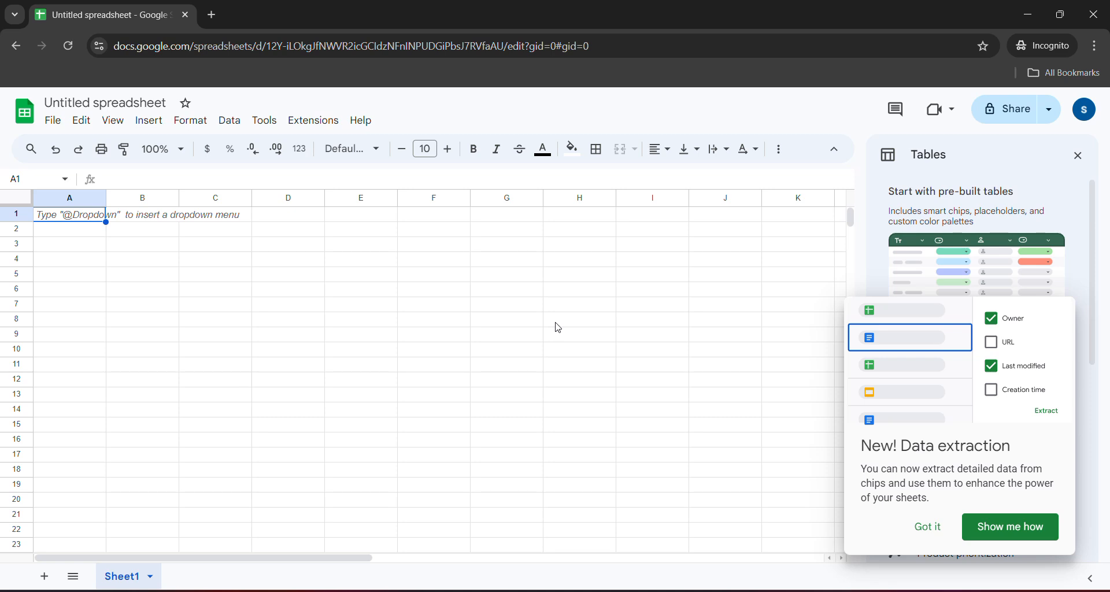
- Start a BigQuery data connection using the lab's qwiklabs-gcp-01 project and open its Public datasets
left_click(229, 121)
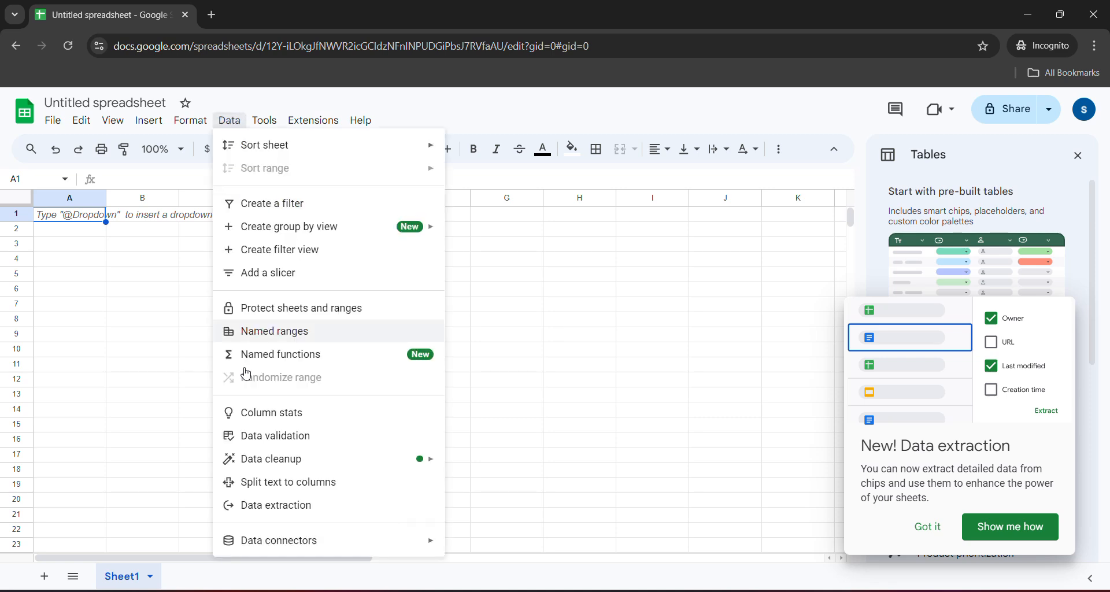
mouse_move(354, 543)
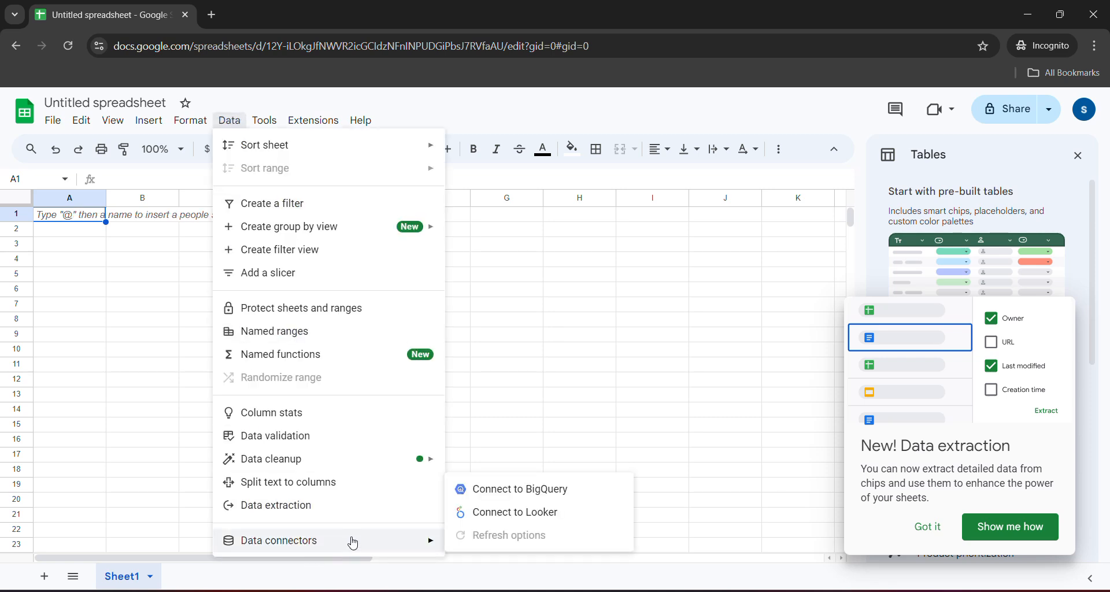
left_click(520, 489)
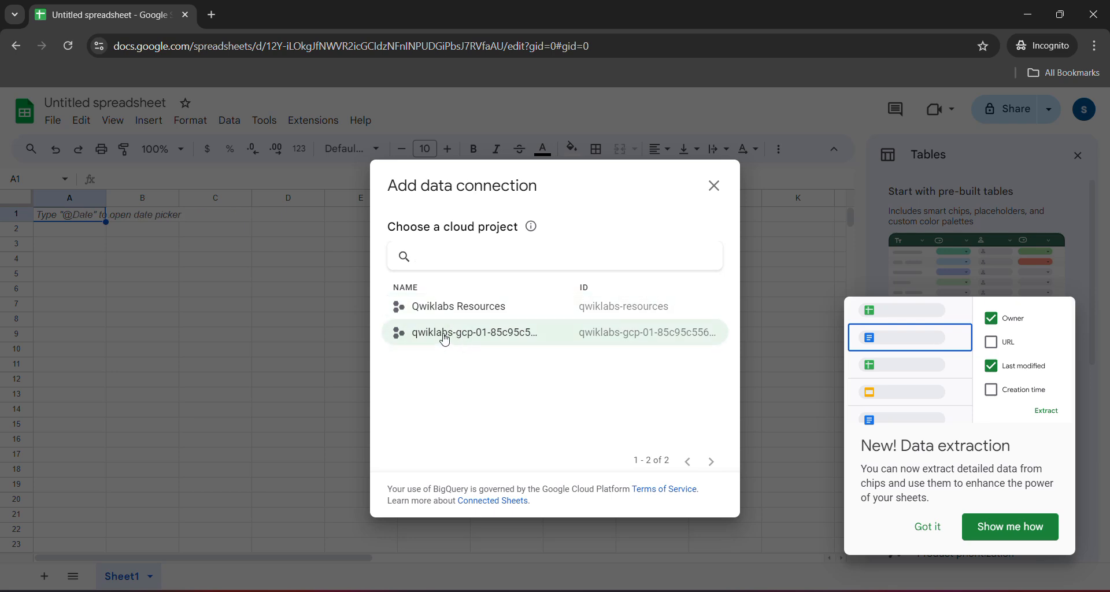
left_click(504, 340)
mouse_move(472, 588)
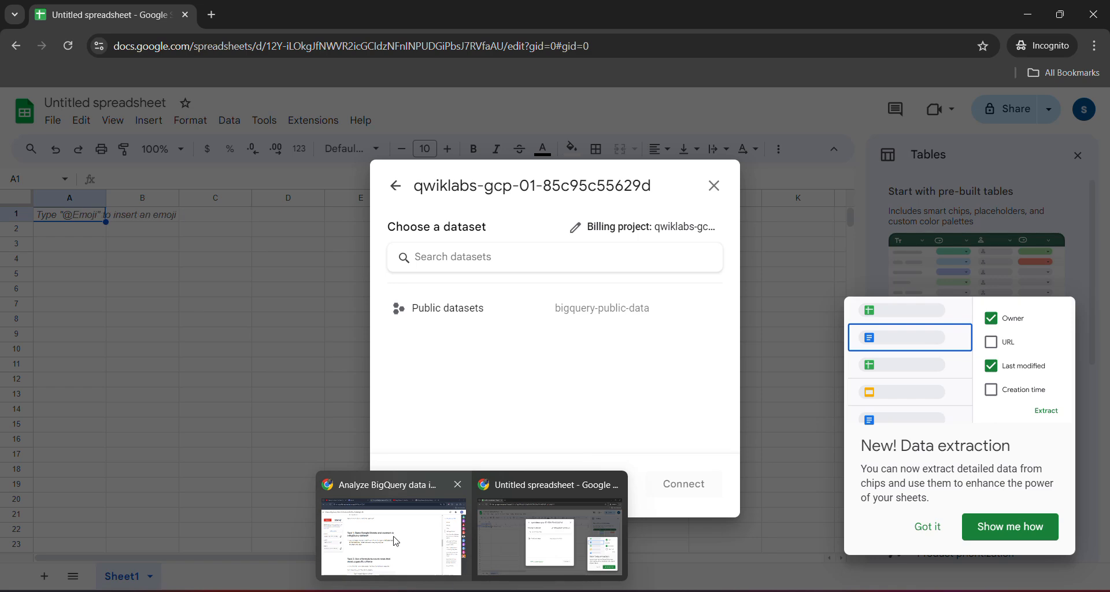
left_click(463, 310)
- Copy the dataset name new_york_taxi_trips from the lab's Task 1 instructions, search the public datasets for it and select it
mouse_move(472, 589)
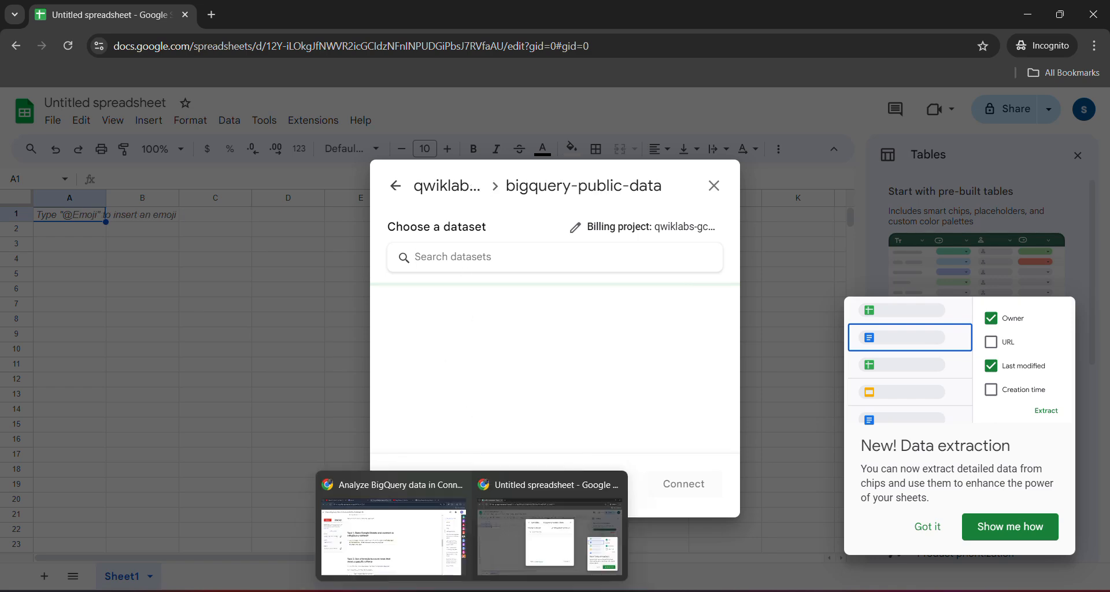
left_click(426, 538)
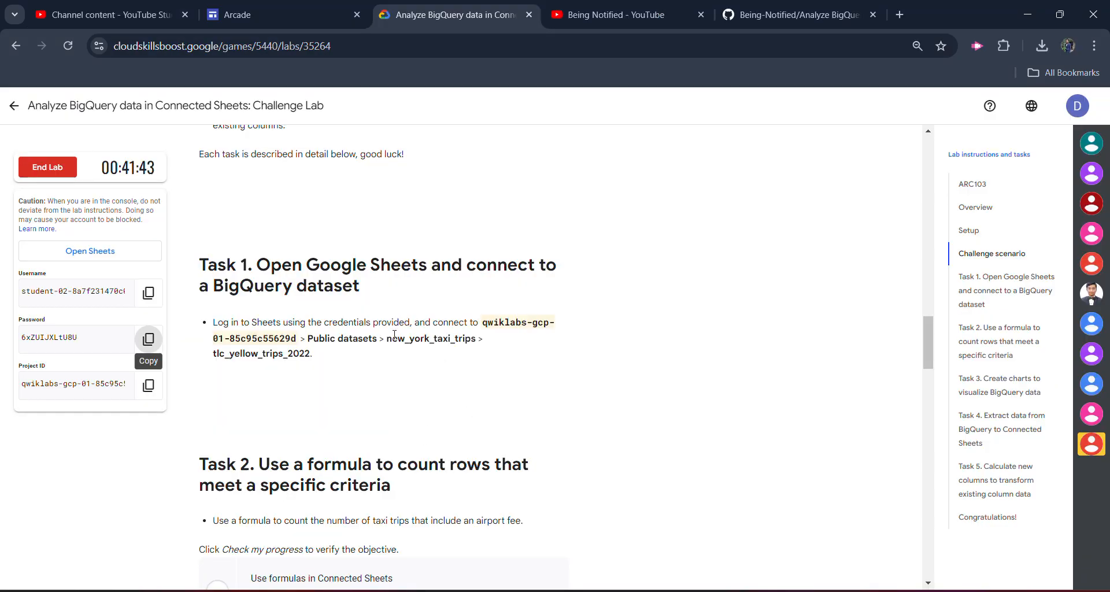
left_click_drag(387, 340, 479, 341)
key("ctrl+c")
mouse_move(471, 589)
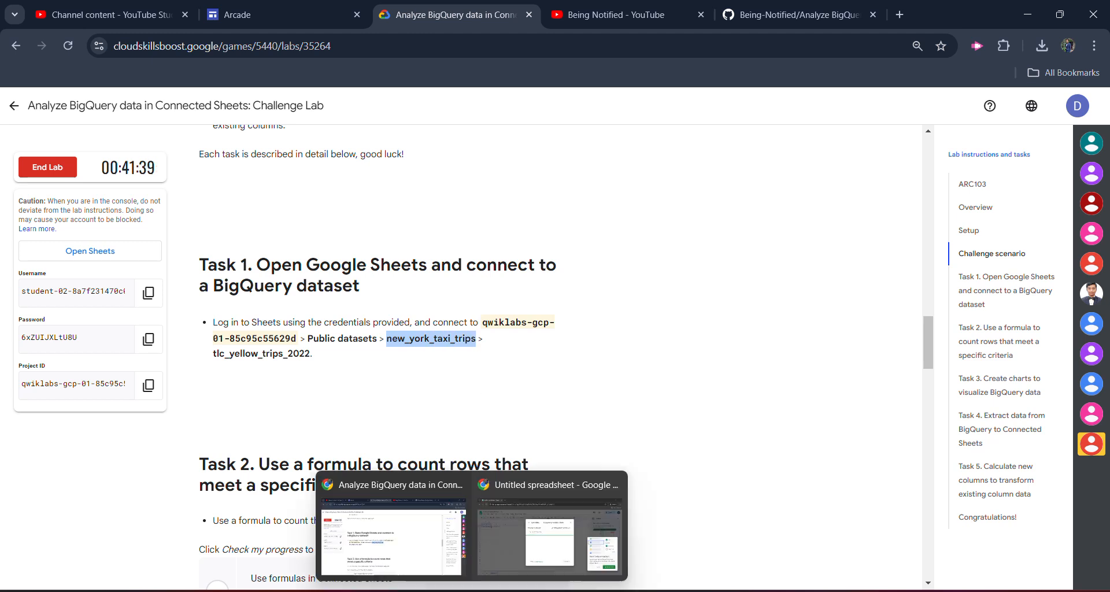
left_click(519, 543)
left_click(492, 257)
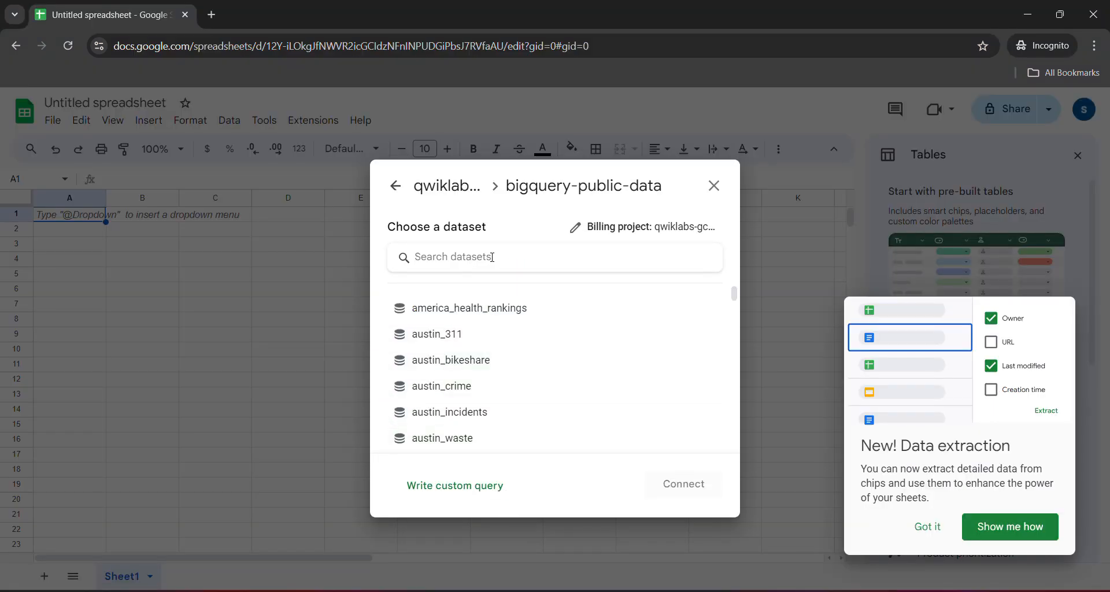
key("ctrl+v")
left_click(506, 321)
- Copy the table name tlc_yellow_trips_2022 from the lab's Task 1 instructions and return to the spreadsheet's connection dialog
mouse_move(491, 587)
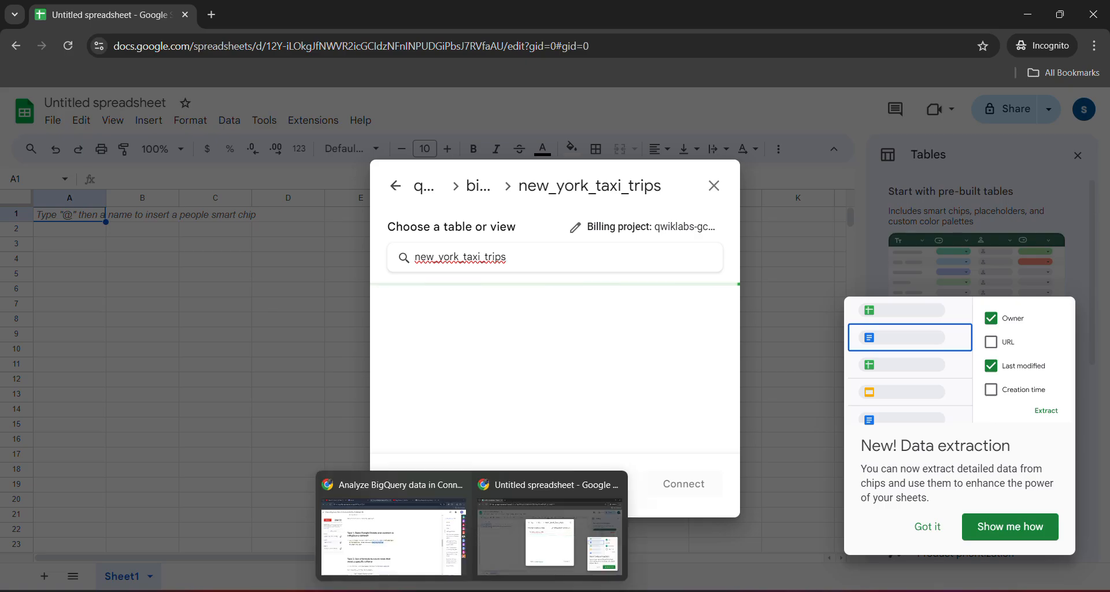
left_click(397, 548)
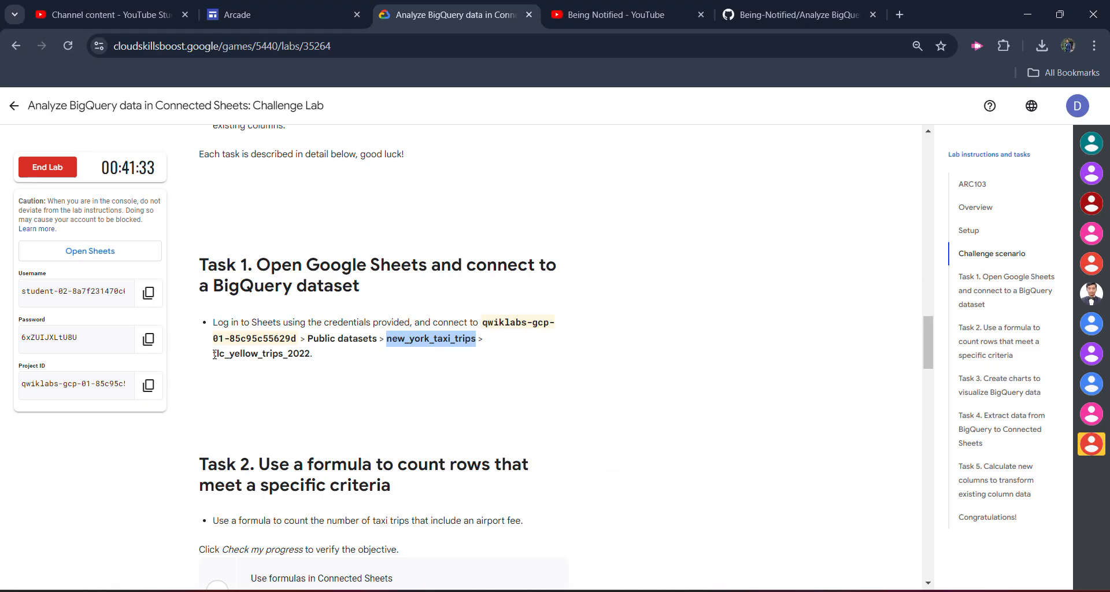
left_click_drag(214, 354, 313, 356)
key("ctrl+c")
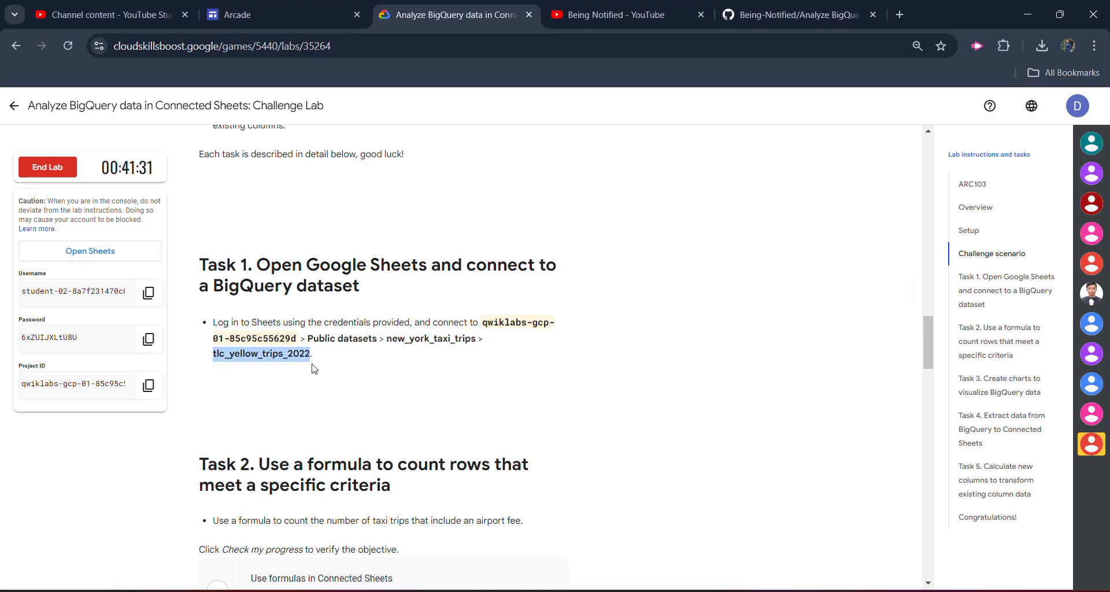
double_click(312, 357)
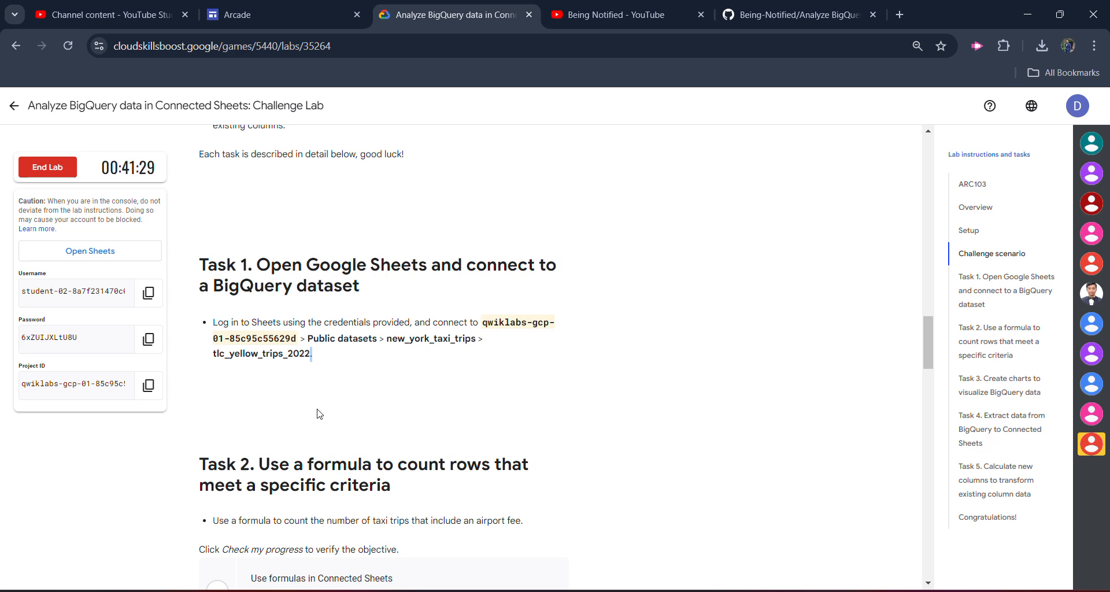
key("alt+Tab")
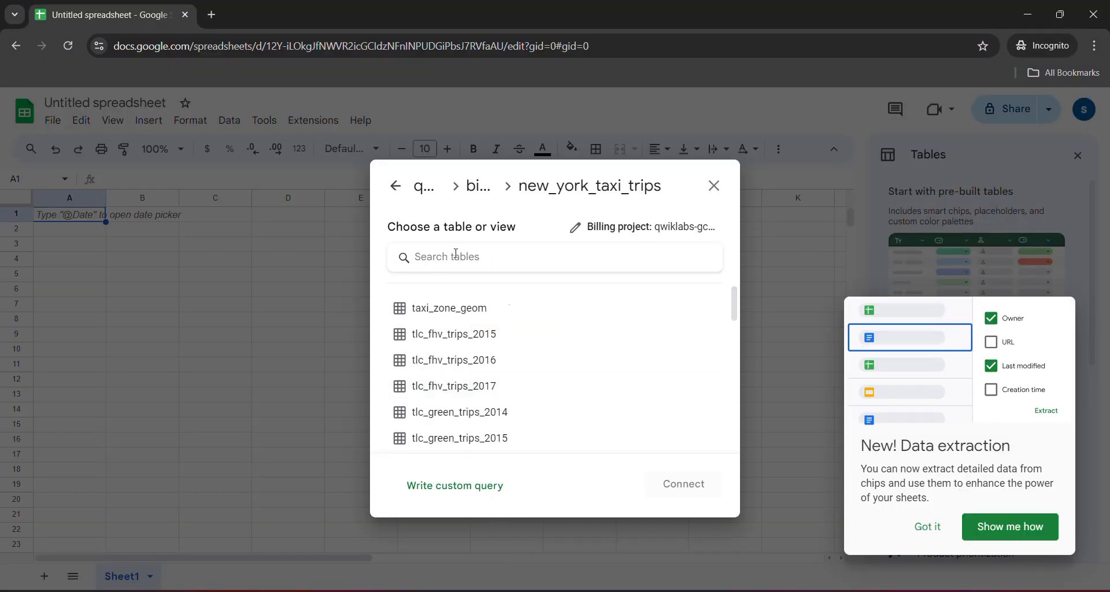
- Search the dataset's tables for tlc_yellow_trips_2022, connect that table to the spreadsheet and dismiss the connection confirmation
key("ctrl+v")
left_click(495, 320)
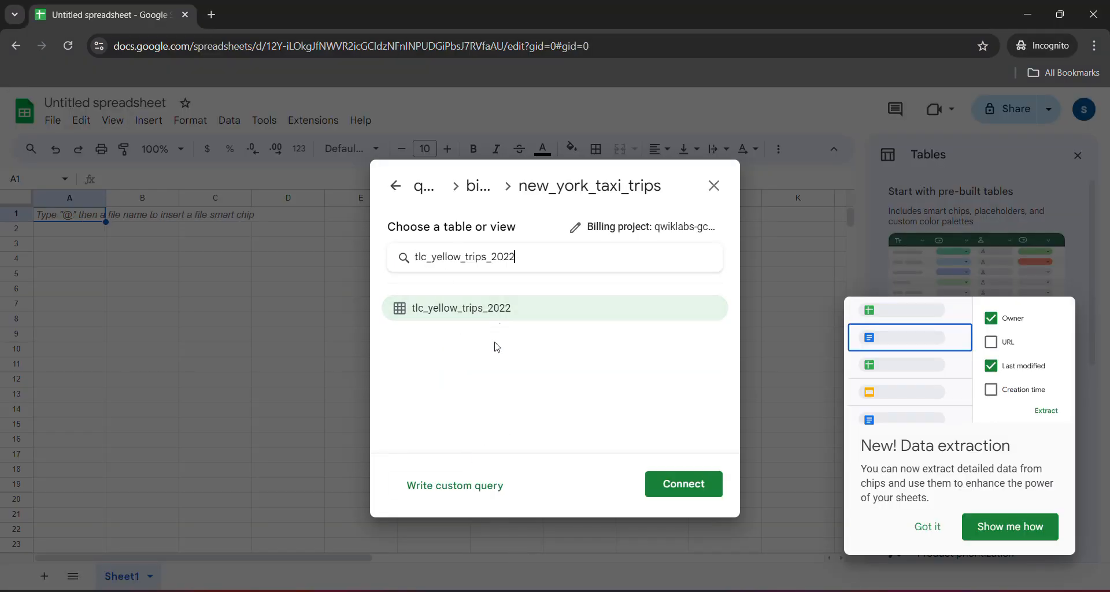
left_click(658, 485)
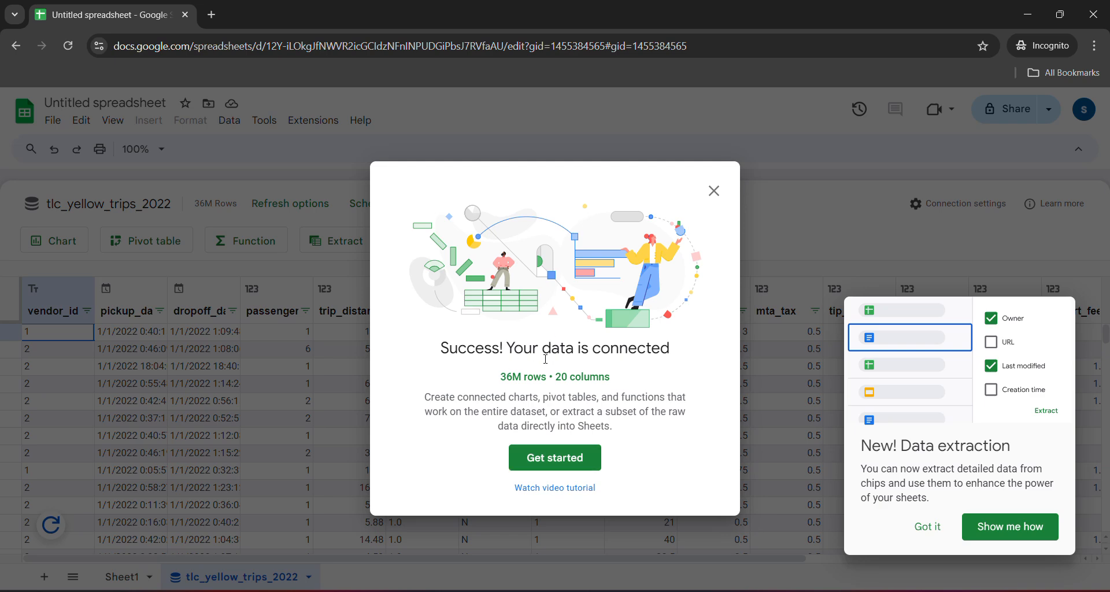
left_click(555, 457)
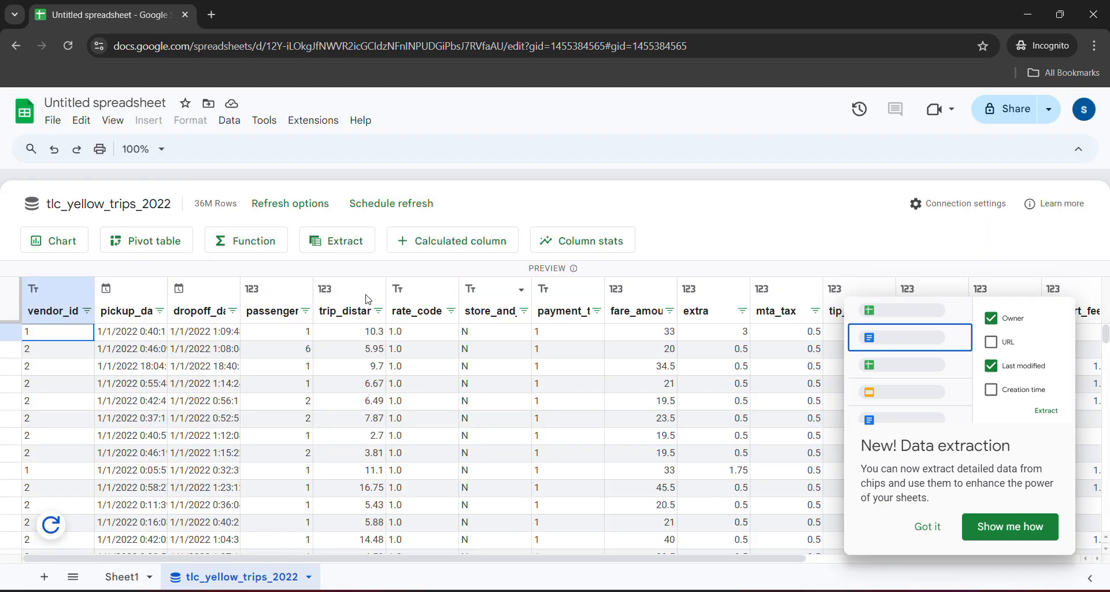
- Insert a COUNTIFS function based on the tlc_yellow_trips_2022 data into a new sheet
left_click(257, 241)
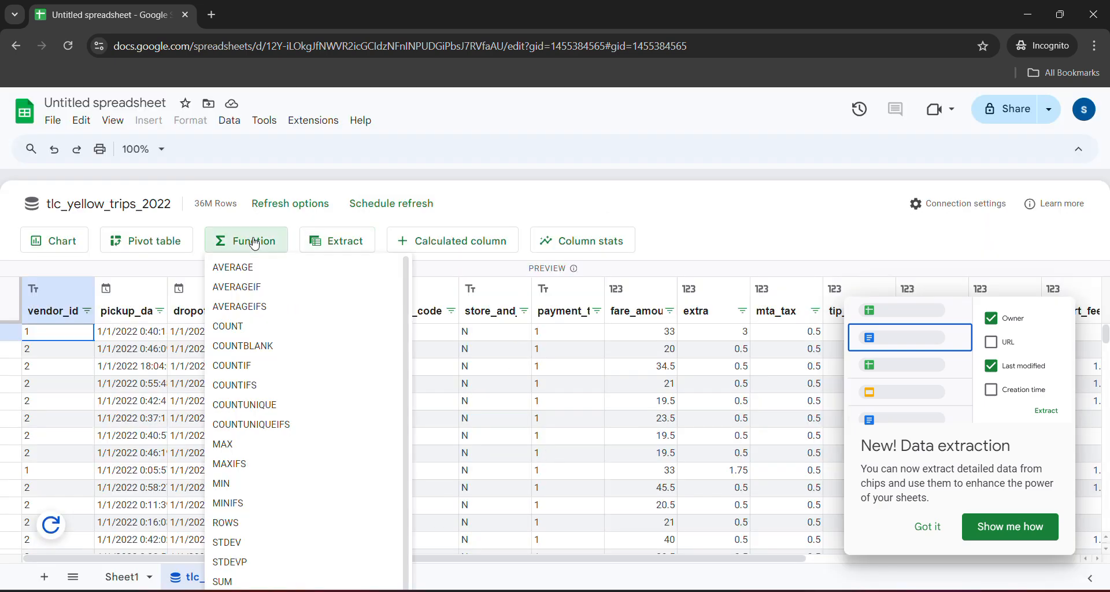
left_click(255, 395)
left_click(625, 430)
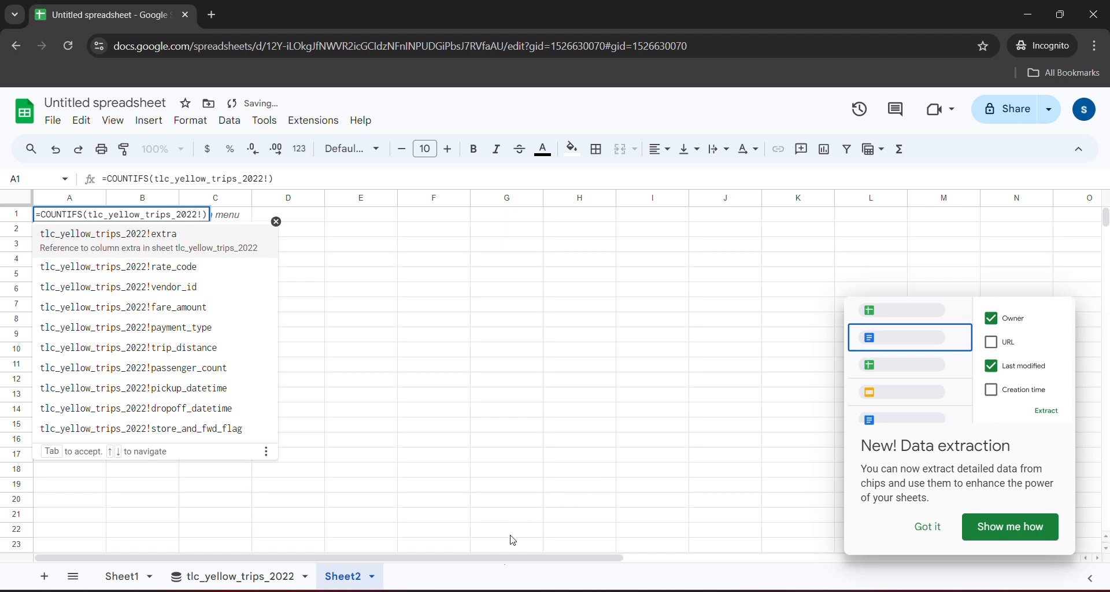
- Copy the T2 COUNTIF formula from the GitHub solution page and return to the spreadsheet
left_click(389, 532)
scroll(484, 352, "down", 6)
left_click(768, 5)
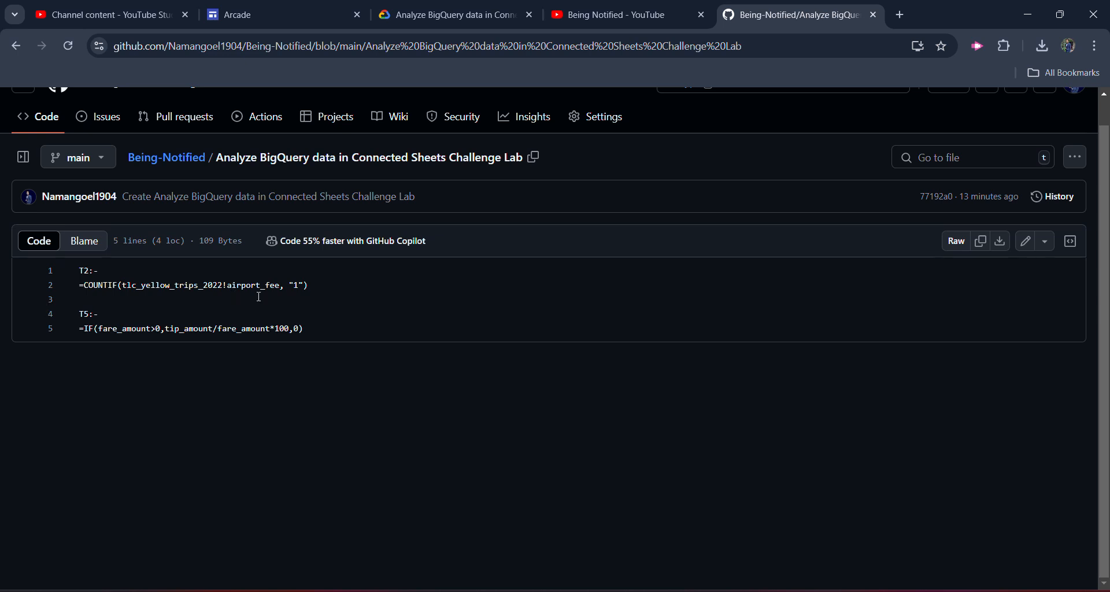
left_click_drag(310, 285, 87, 284)
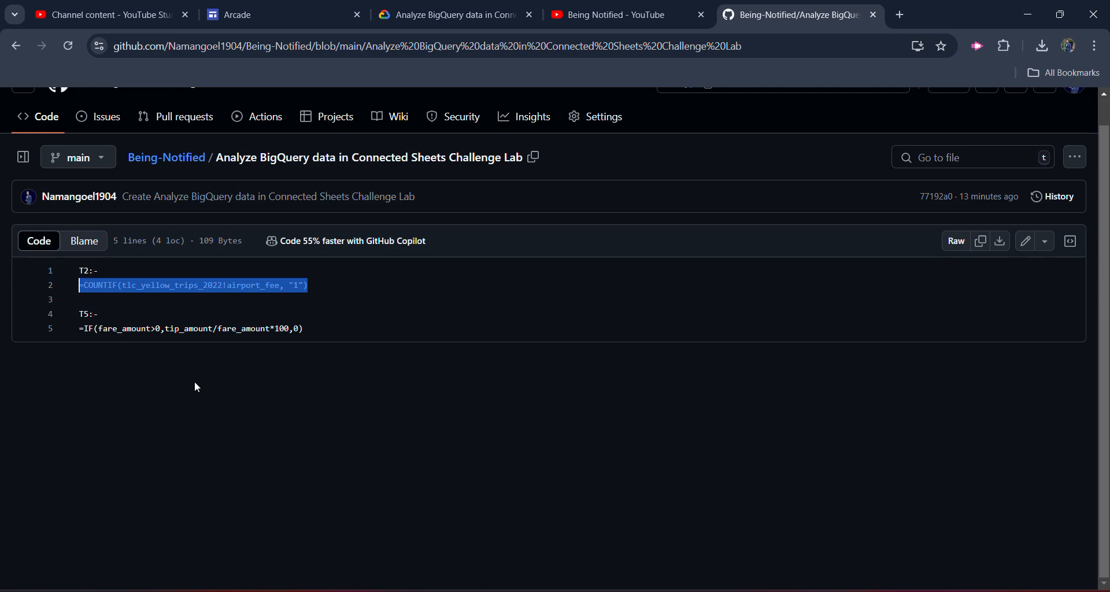
key("alt+Tab")
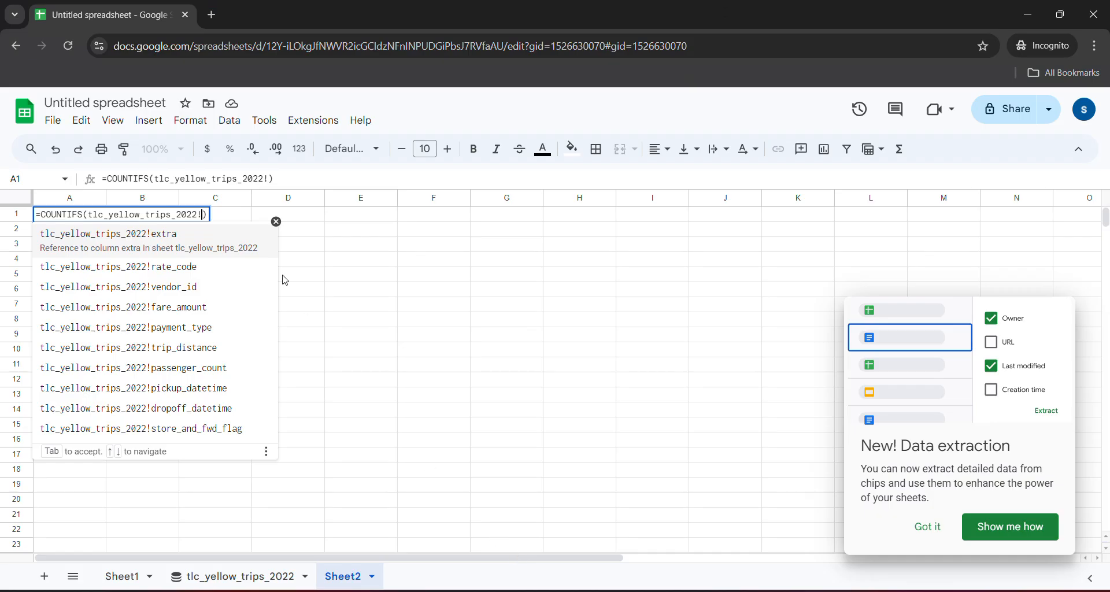
- Replace the COUNTIFS formula in cell A1 with =COUNTIF(tlc_yellow_trips_2022!airport_fee, "1")
left_click(223, 178)
double_click(224, 178)
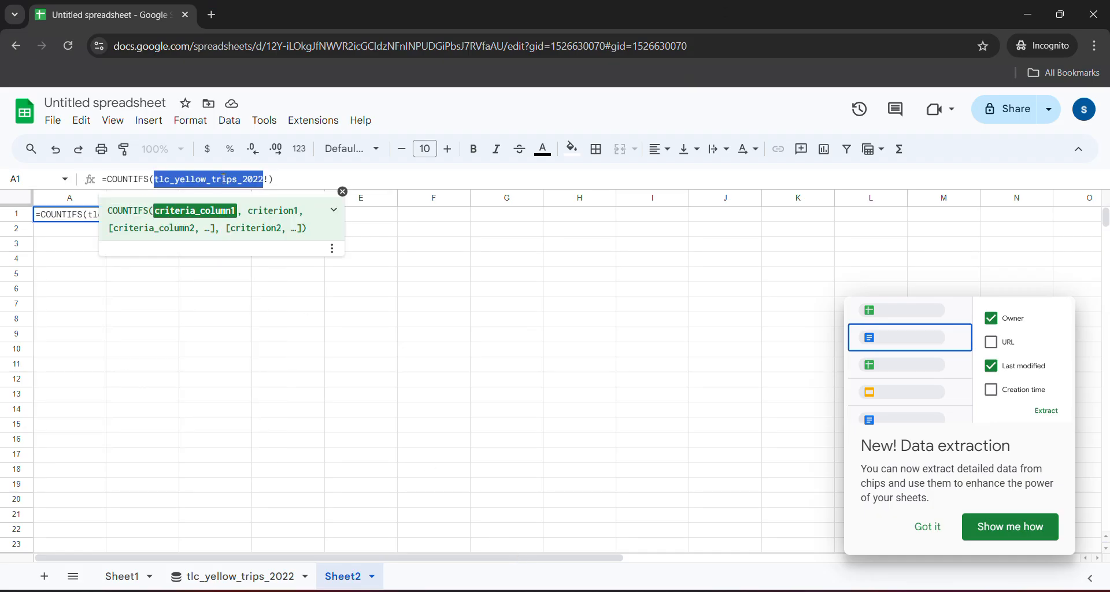
left_click(269, 179)
key("Delete")
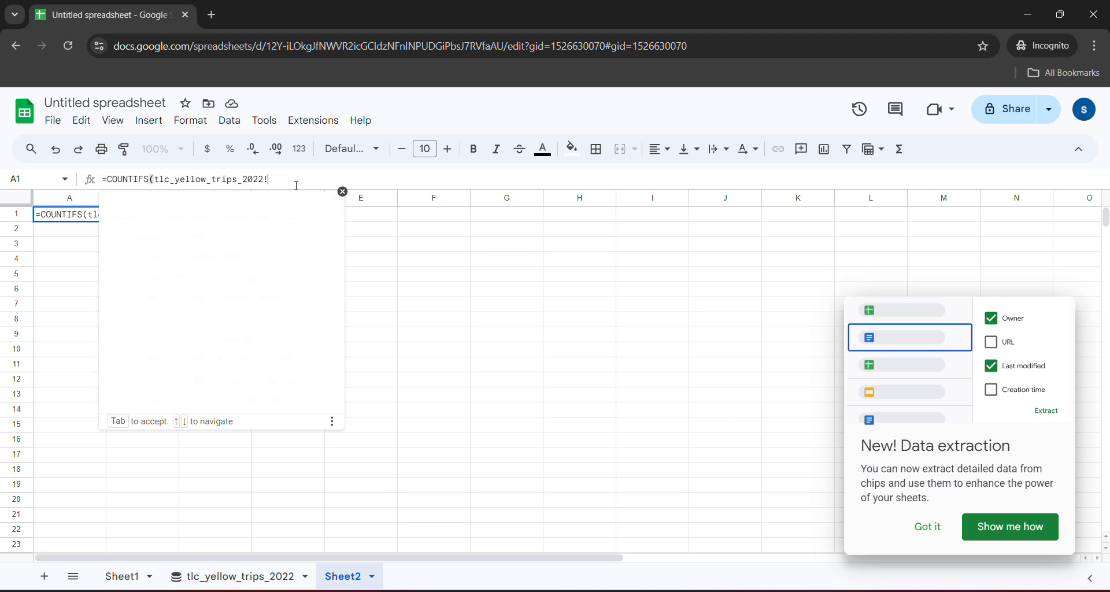
key("BackSpace")
key("BackSpace")
key("BackSpace")
key("BackSpace")
key("BackSpace")
key("BackSpace")
key("BackSpace")
key("BackSpace")
key("BackSpace")
key("BackSpace")
key("BackSpace")
key("BackSpace")
key("BackSpace")
key("BackSpace")
key("BackSpace")
key("BackSpace")
key("BackSpace")
key("BackSpace")
key("BackSpace")
key("BackSpace")
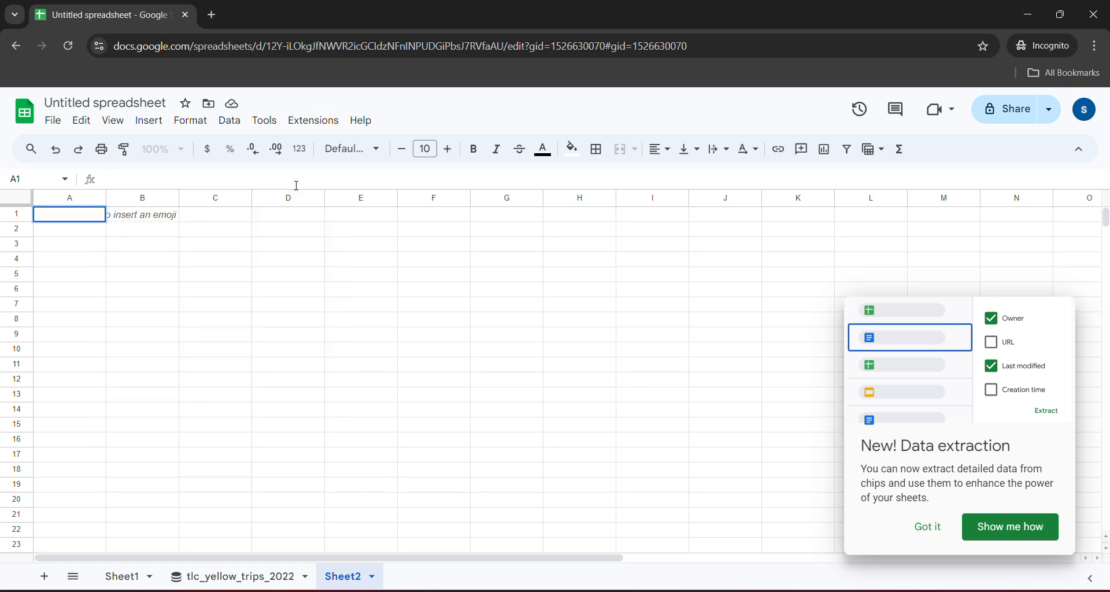
type("=COUNTIF(tlc_yellow_trips_2022!airport_fee, \"1\")")
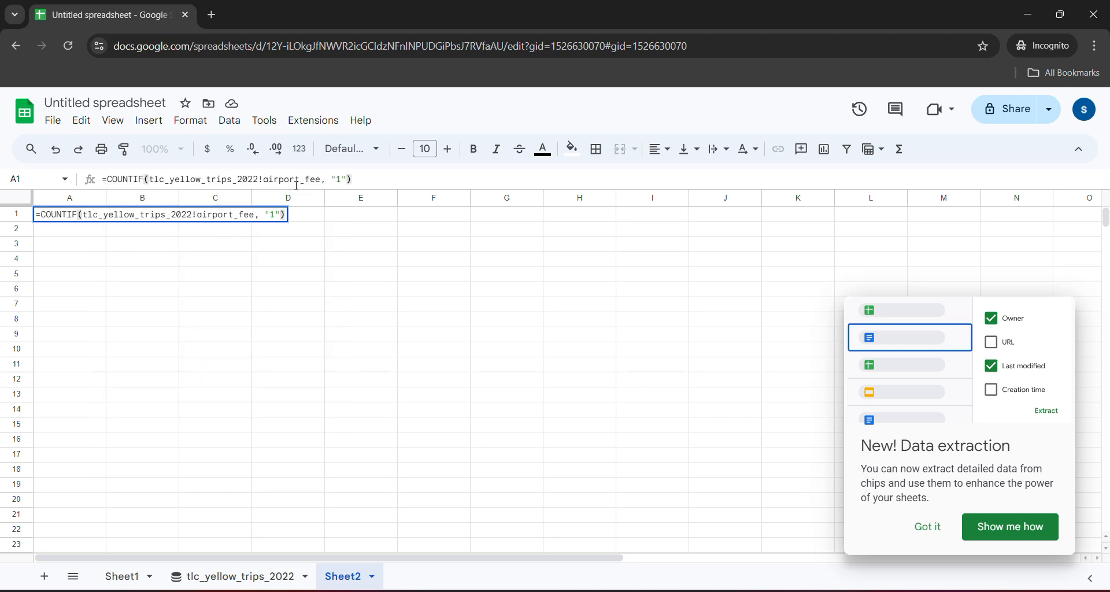
key("Return")
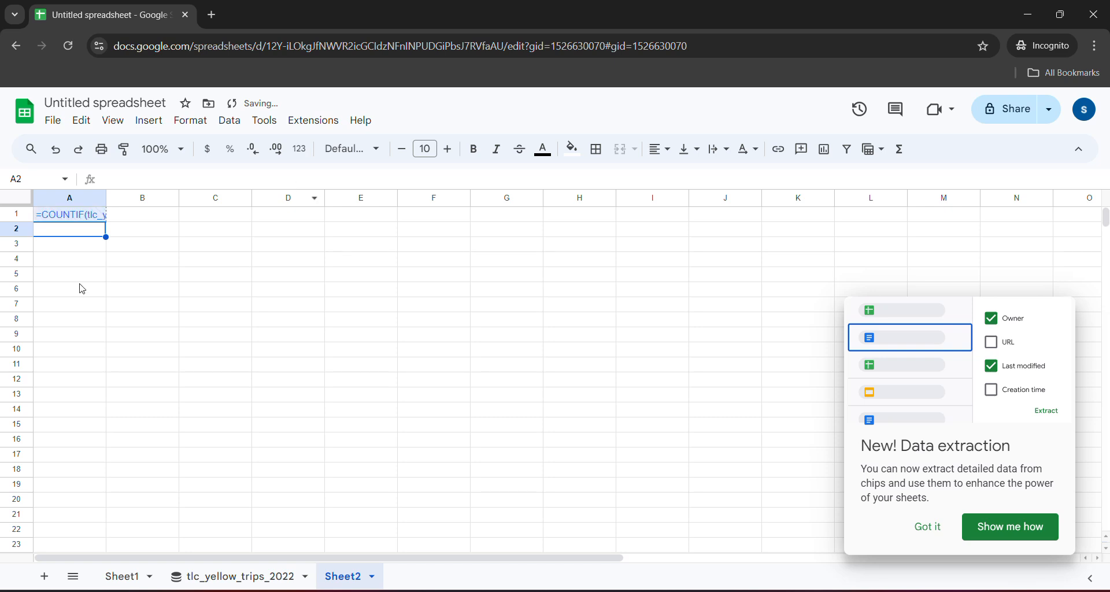
left_click(72, 240)
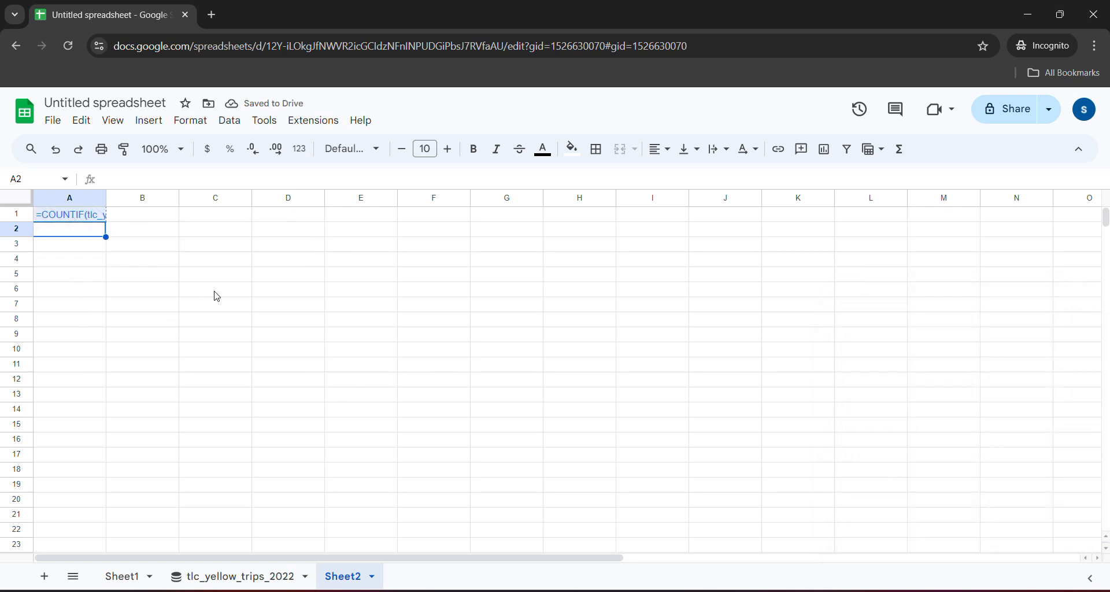
- Read the lab's Task 3 chart instructions and Task 4 extraction requirements, and return to the spreadsheet
mouse_move(472, 590)
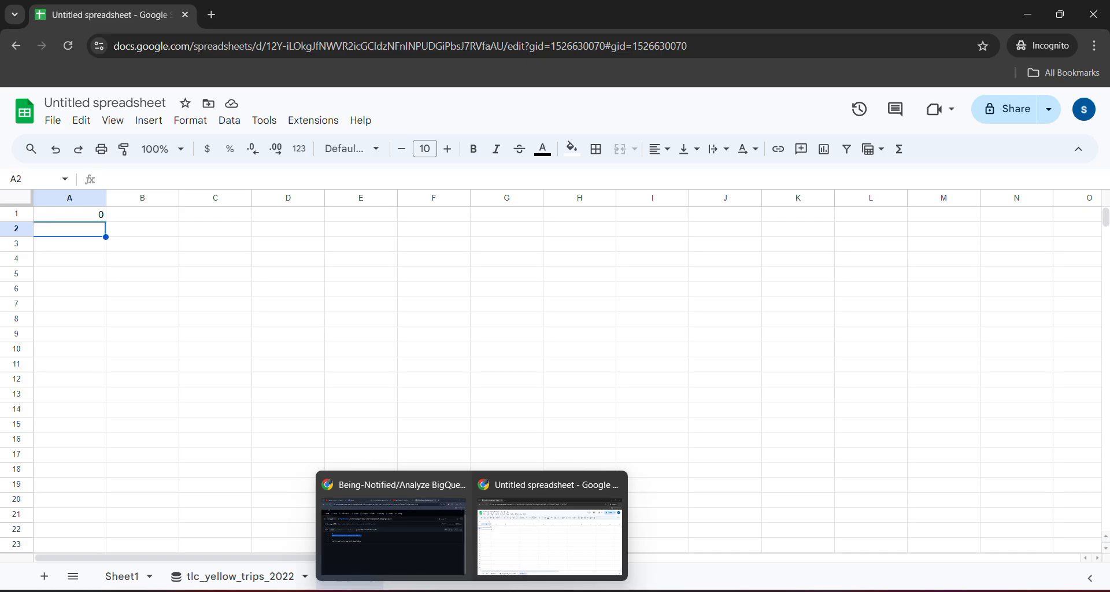
left_click(427, 569)
left_click(405, 14)
left_click(324, 240)
scroll(336, 324, "up", 3)
scroll(316, 439, "down", 1)
left_click_drag(267, 427, 450, 417)
scroll(450, 418, "down", 10)
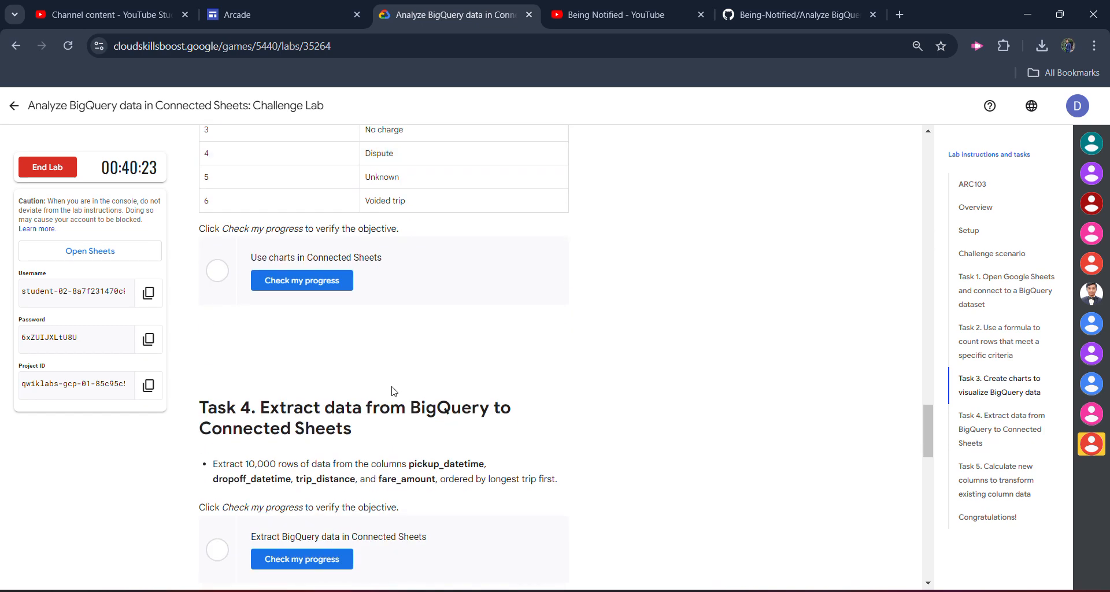
scroll(392, 391, "up", 5)
scroll(421, 416, "down", 4)
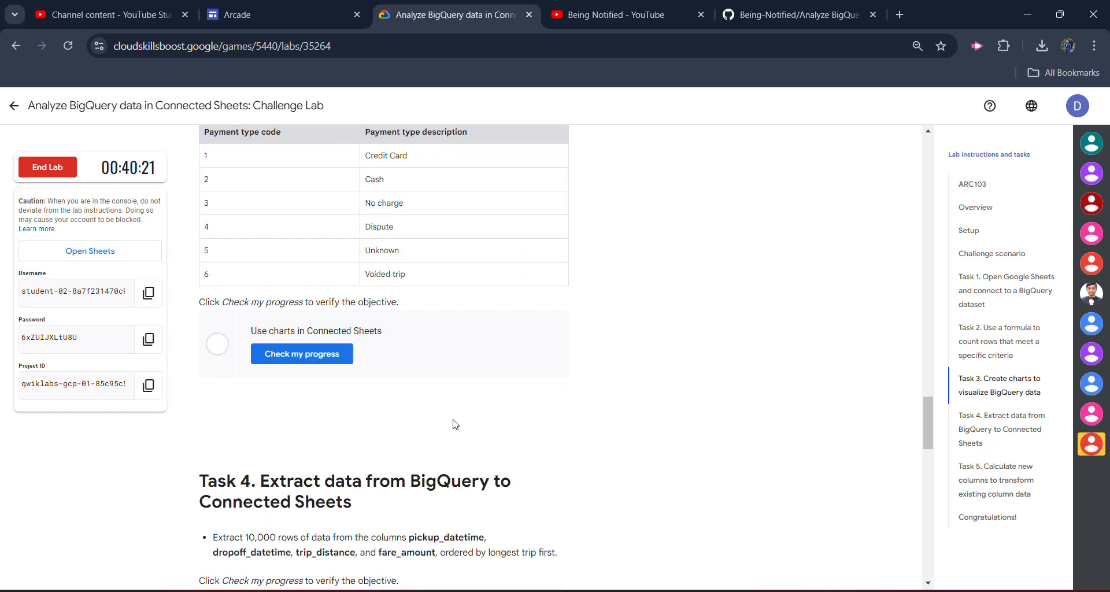
scroll(455, 424, "up", 4)
scroll(497, 445, "down", 6)
scroll(507, 471, "down", 1)
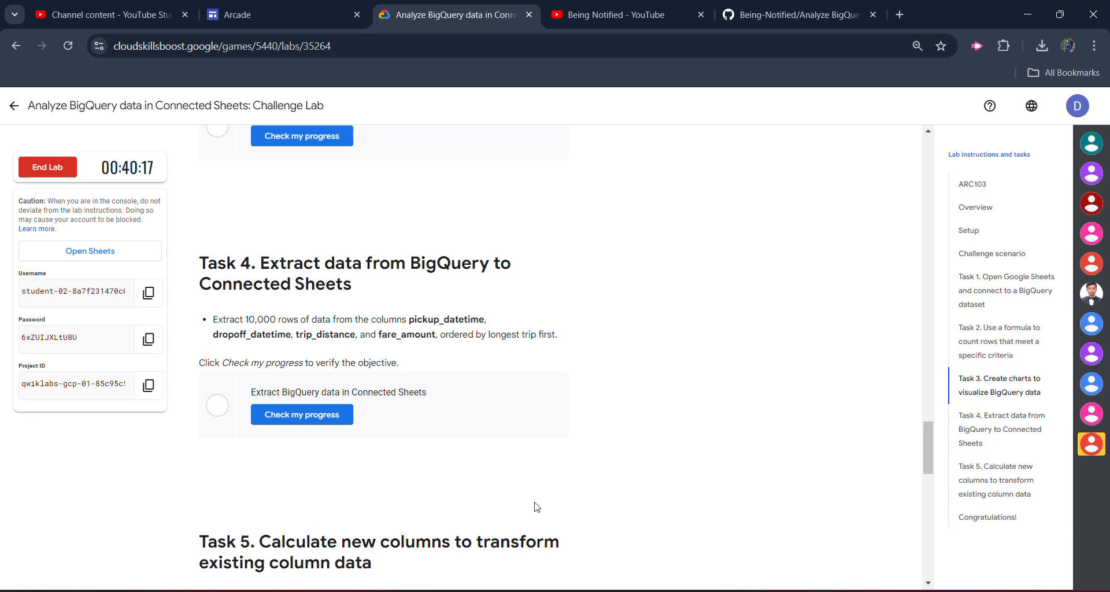
left_click(498, 553)
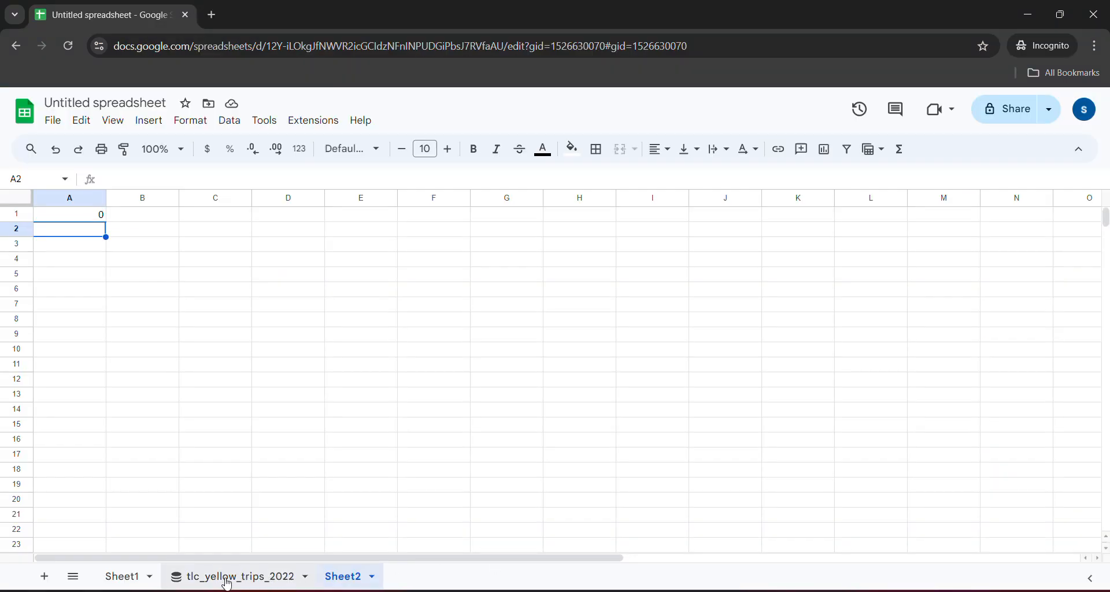
- Create a chart from the tlc_yellow_trips_2022 data on a new sheet and set its type to Pie chart
left_click(228, 576)
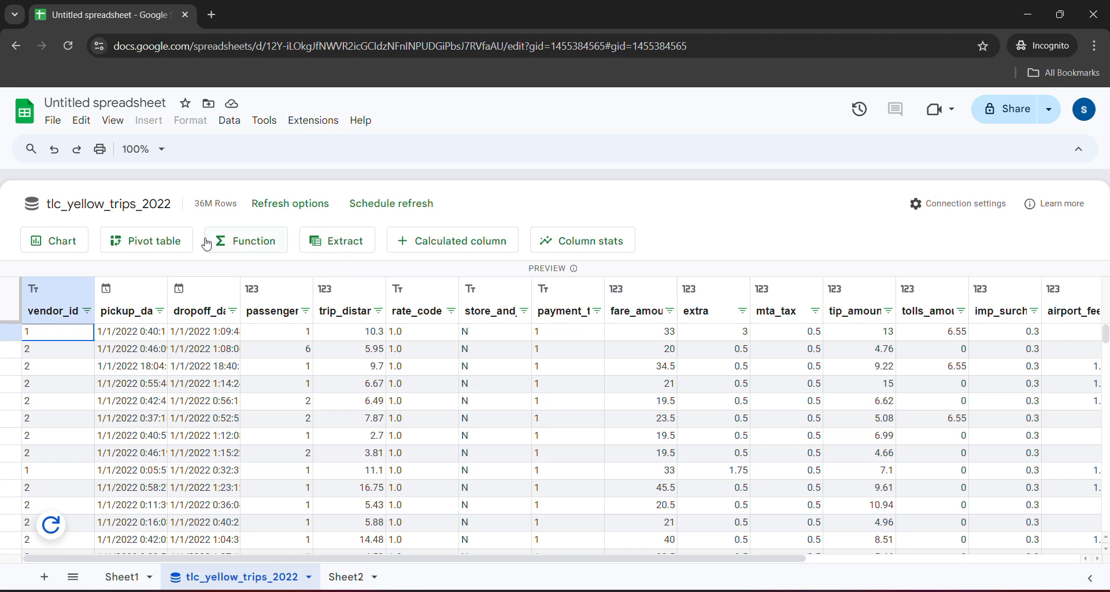
left_click(63, 249)
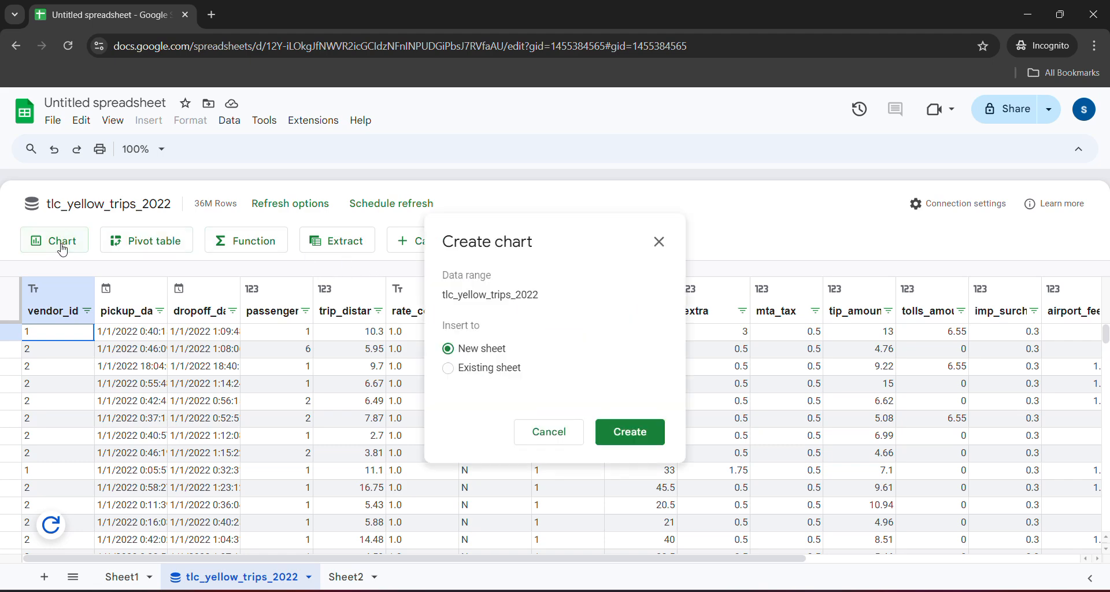
left_click(627, 432)
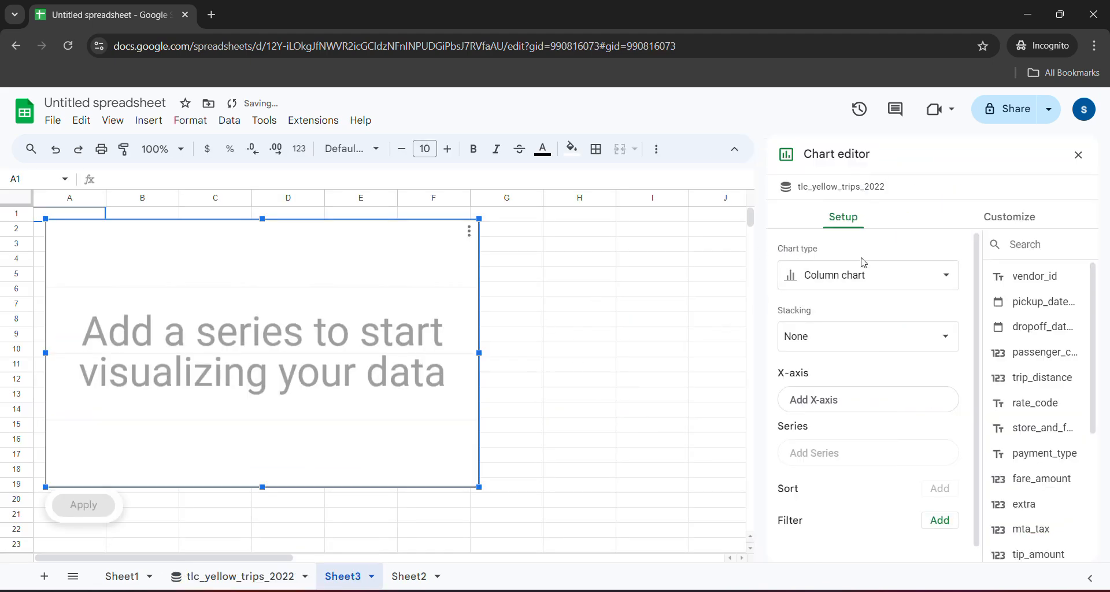
left_click(842, 281)
scroll(832, 433, "down", 5)
left_click(811, 425)
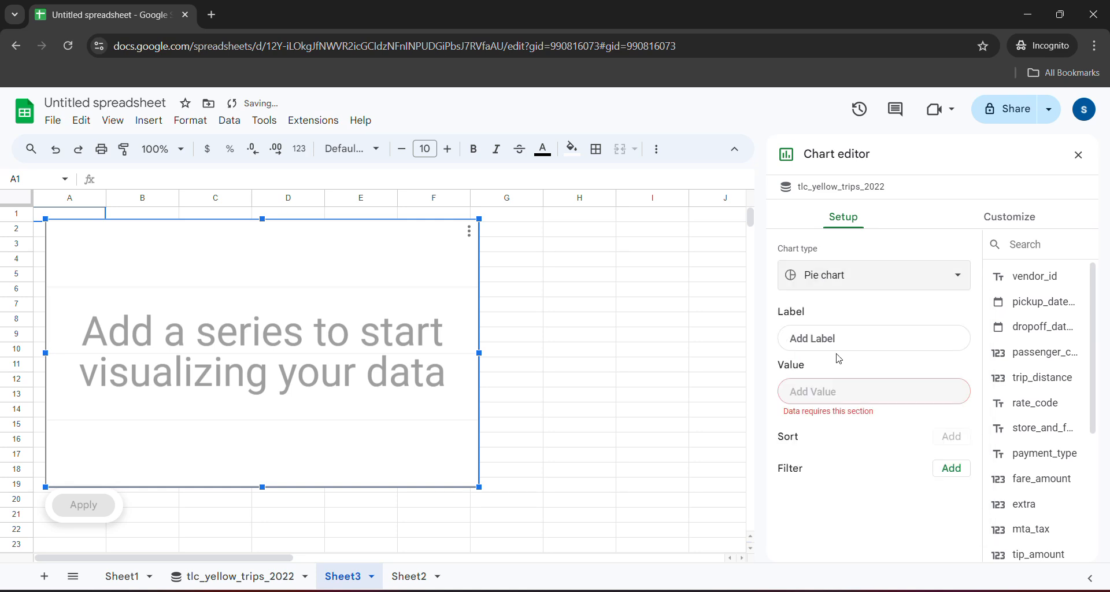
- Set the pie chart's label to payment_type and its value to fare_amount, and apply the chart
left_click(844, 340)
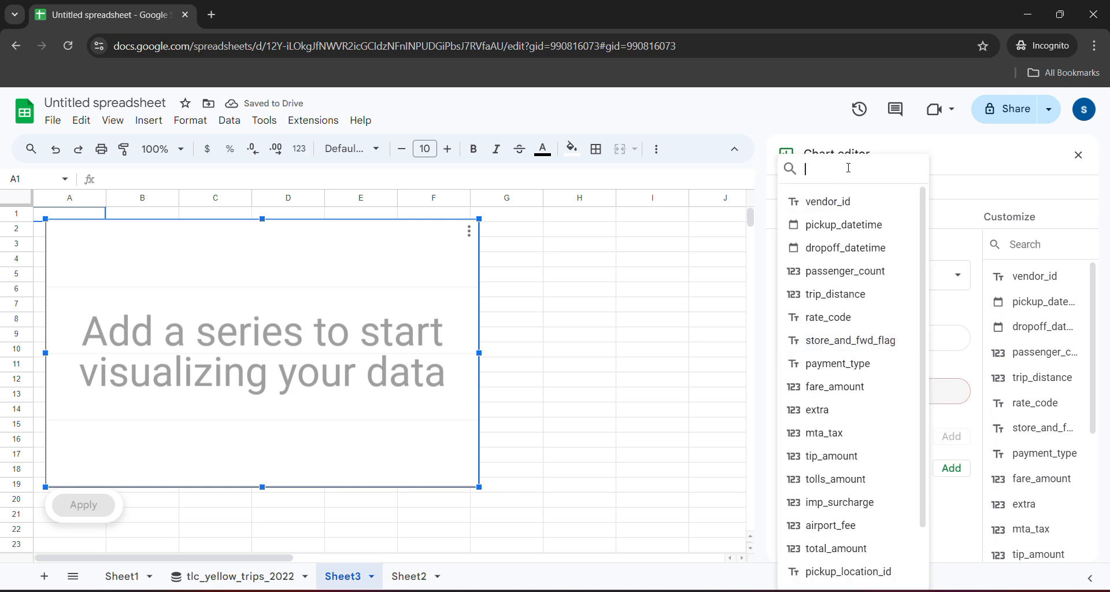
type("payme")
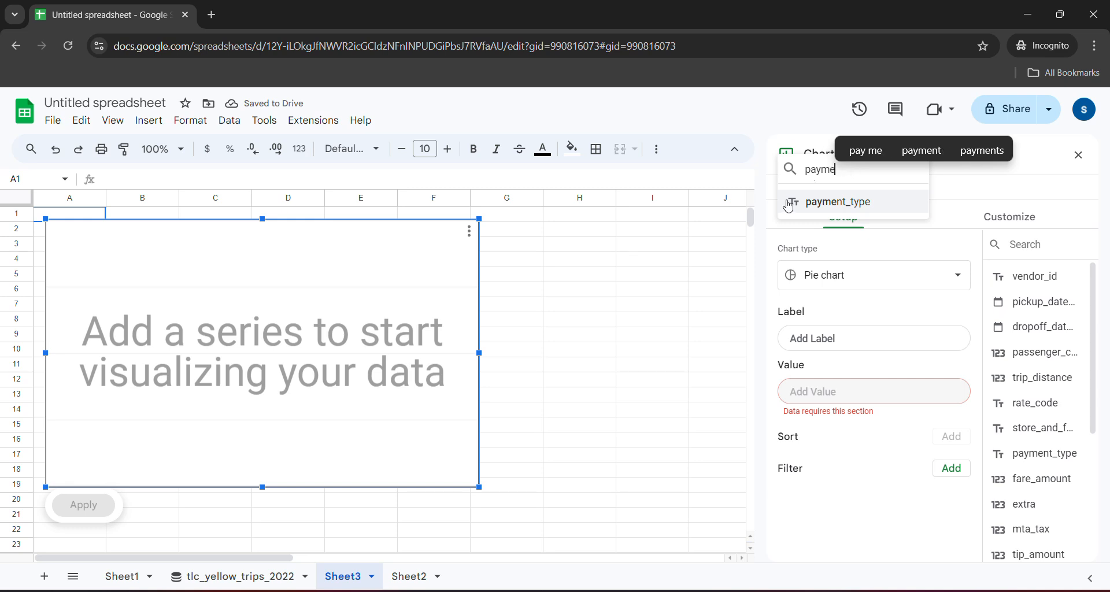
left_click(812, 200)
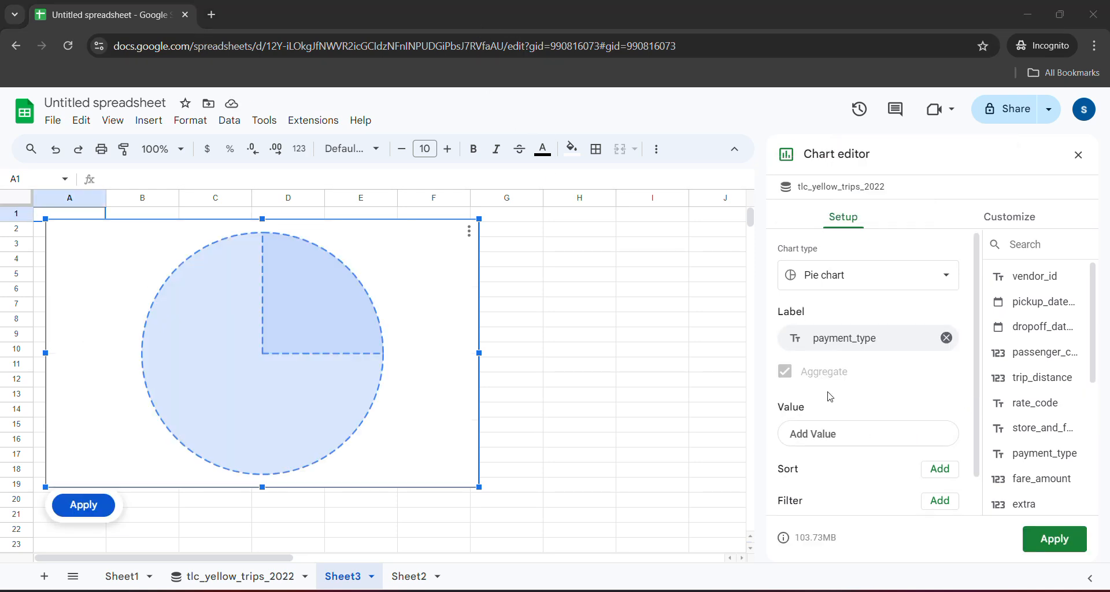
left_click(844, 439)
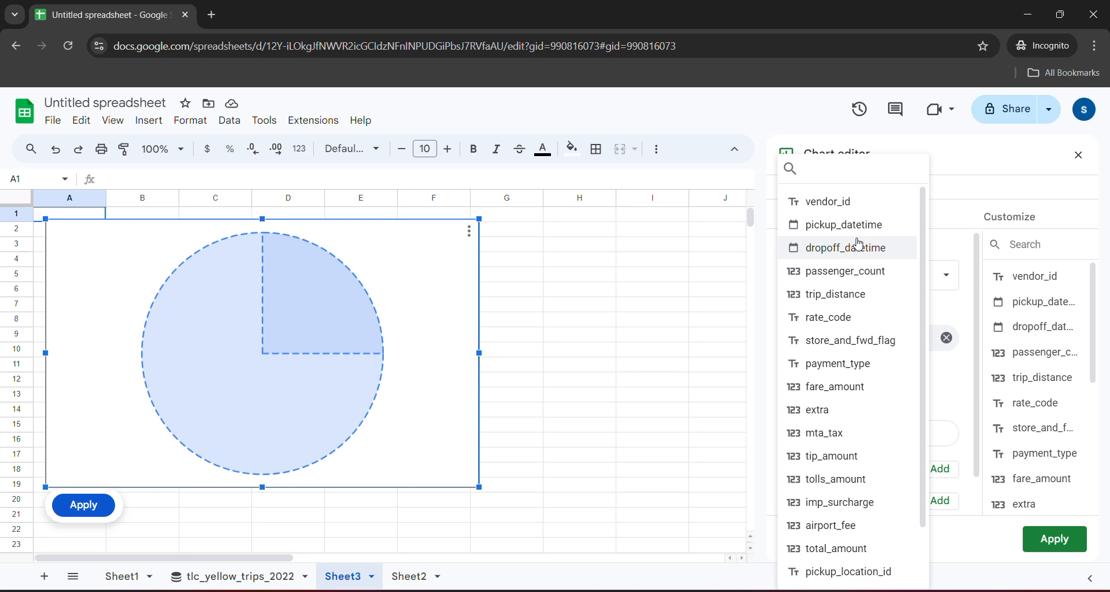
type("fare")
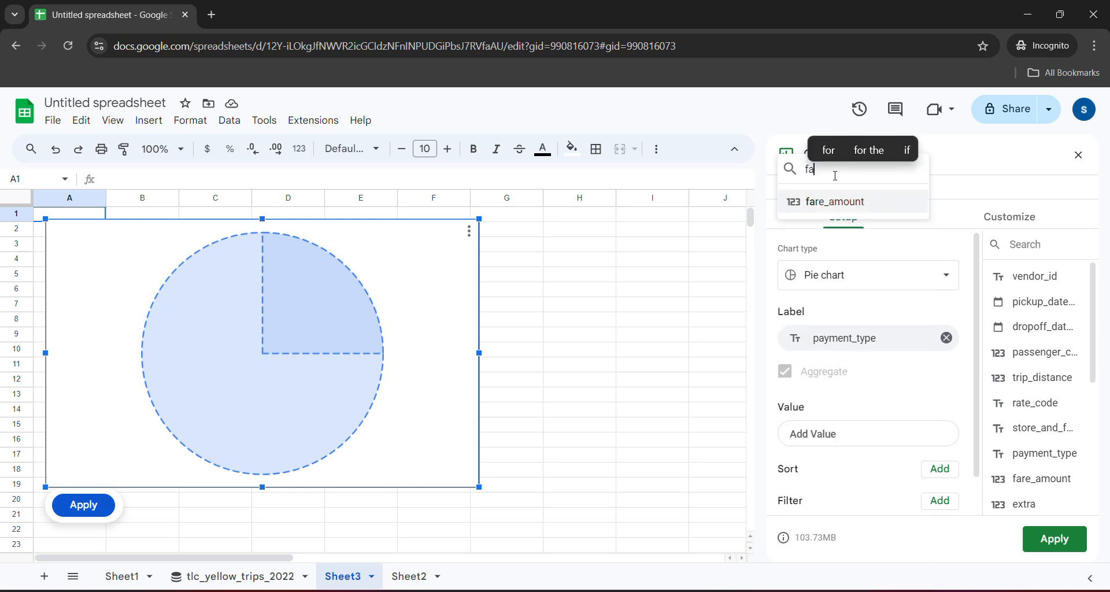
left_click(830, 207)
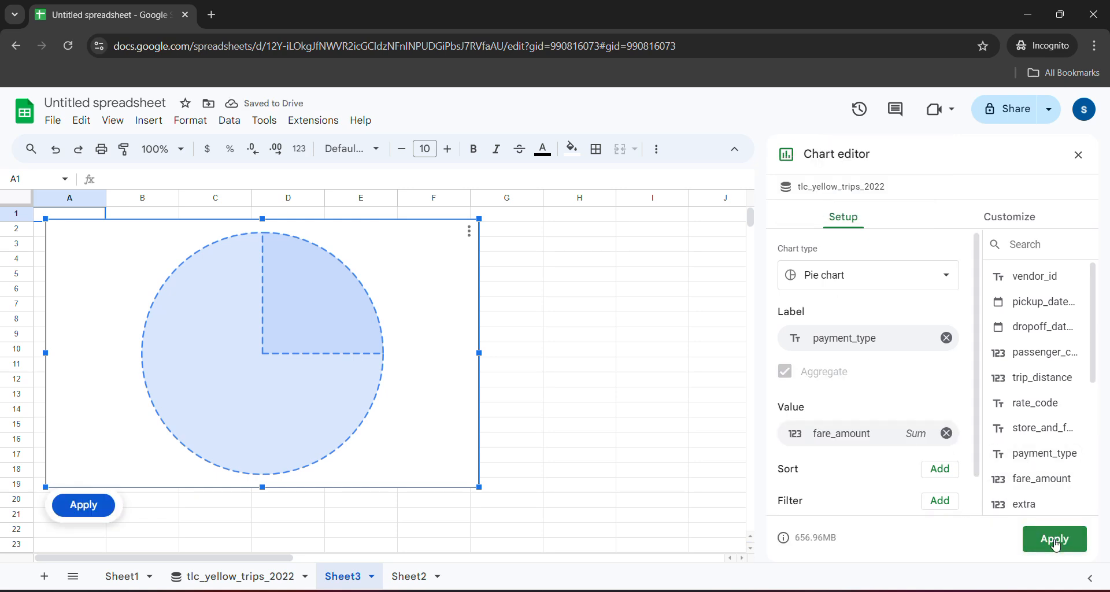
left_click(1054, 539)
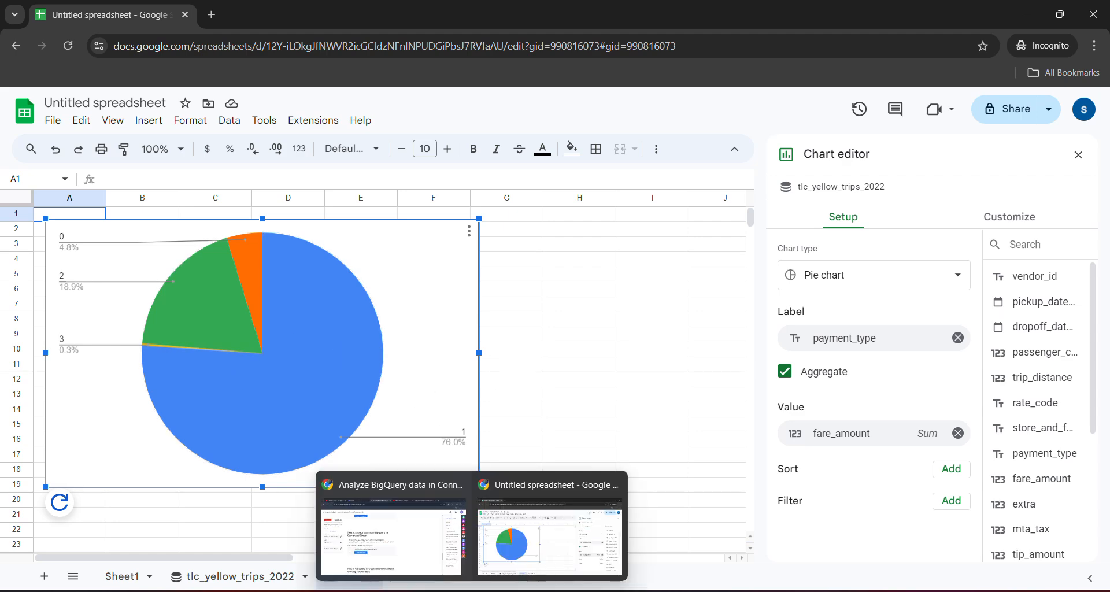
- Switch to the lab page, check progress on the Task 3 charts objective, and read the Task 4 extraction requirements
left_click(335, 428)
scroll(306, 405, "up", 5)
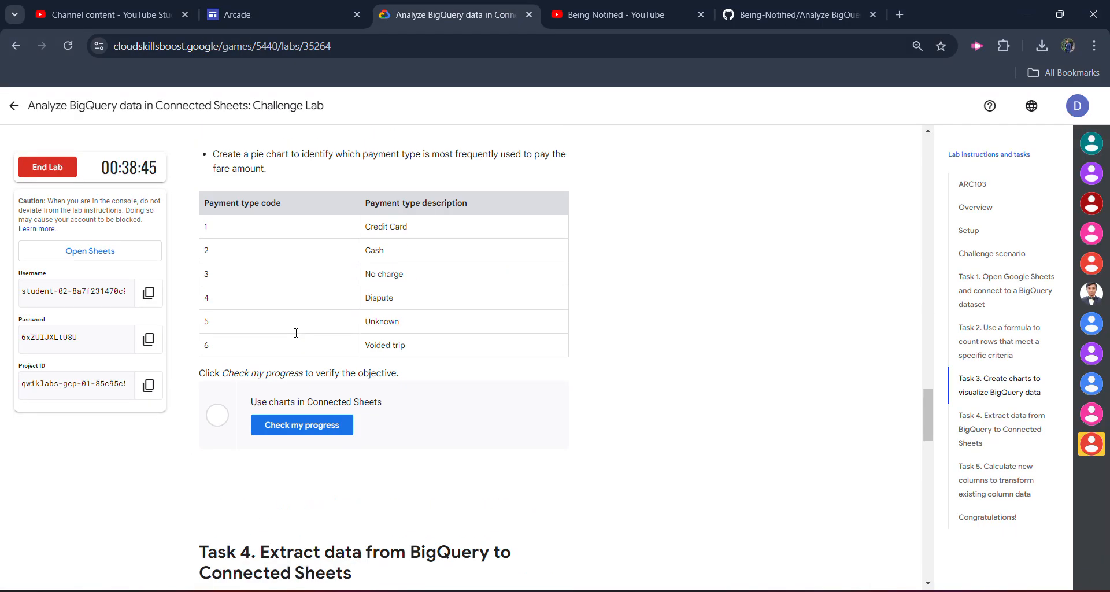
left_click(328, 438)
scroll(297, 347, "down", 2)
scroll(289, 396, "up", 4)
scroll(335, 405, "down", 10)
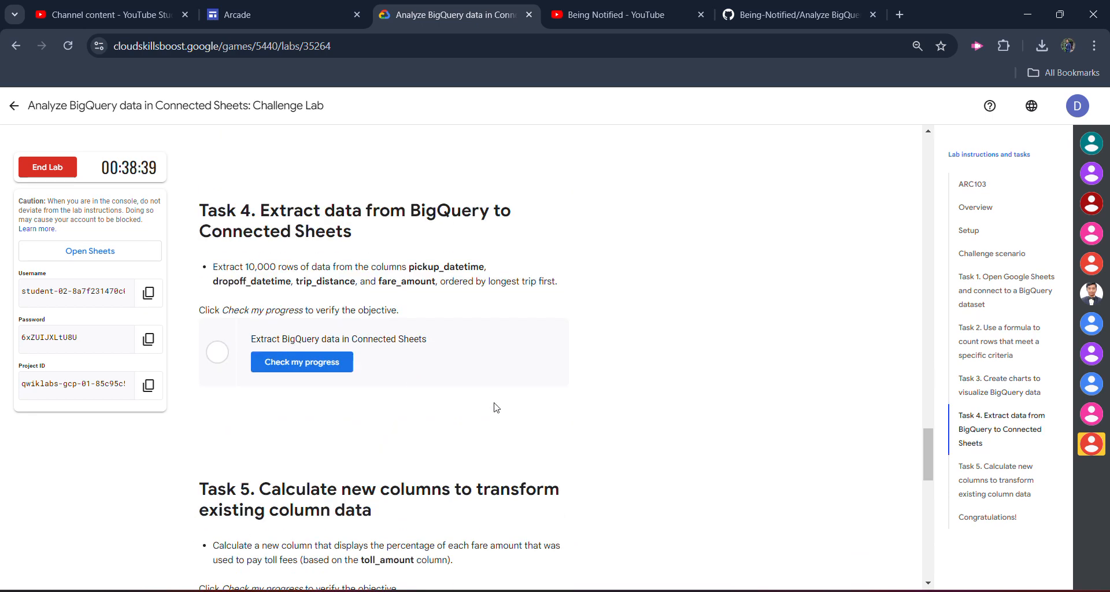
- Return to the spreadsheet and create an extract from tlc_yellow_trips_2022 on a new sheet
left_click(503, 568)
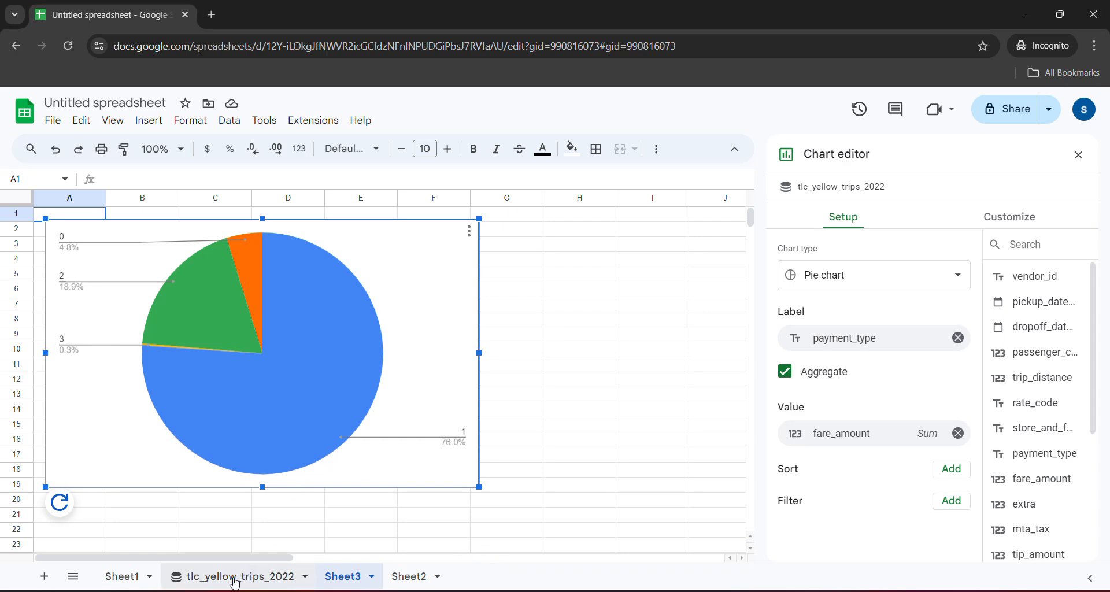
left_click(234, 577)
left_click(327, 247)
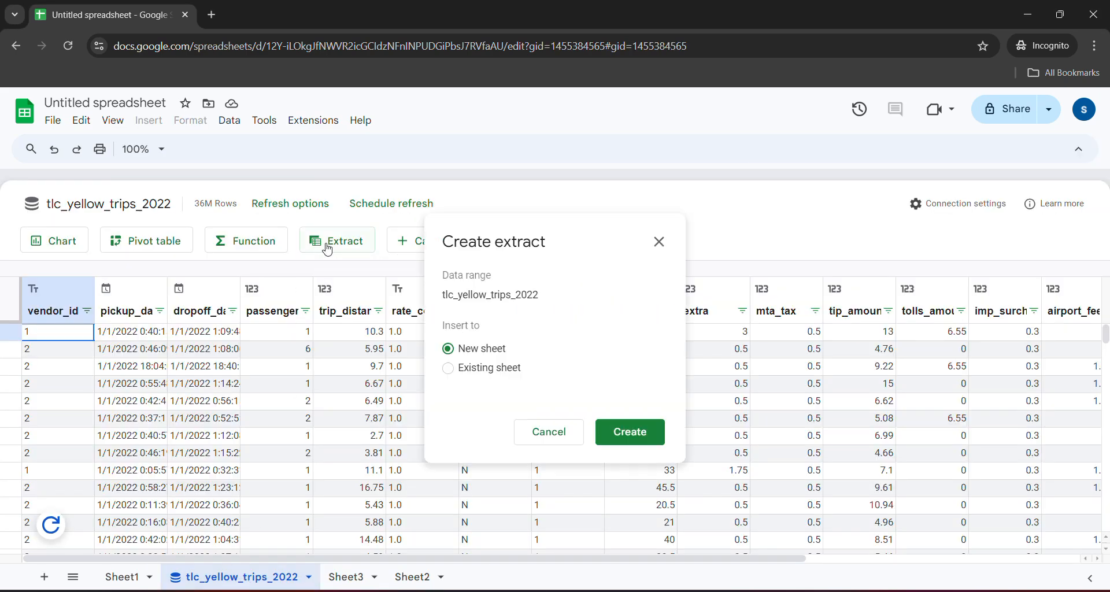
left_click(614, 433)
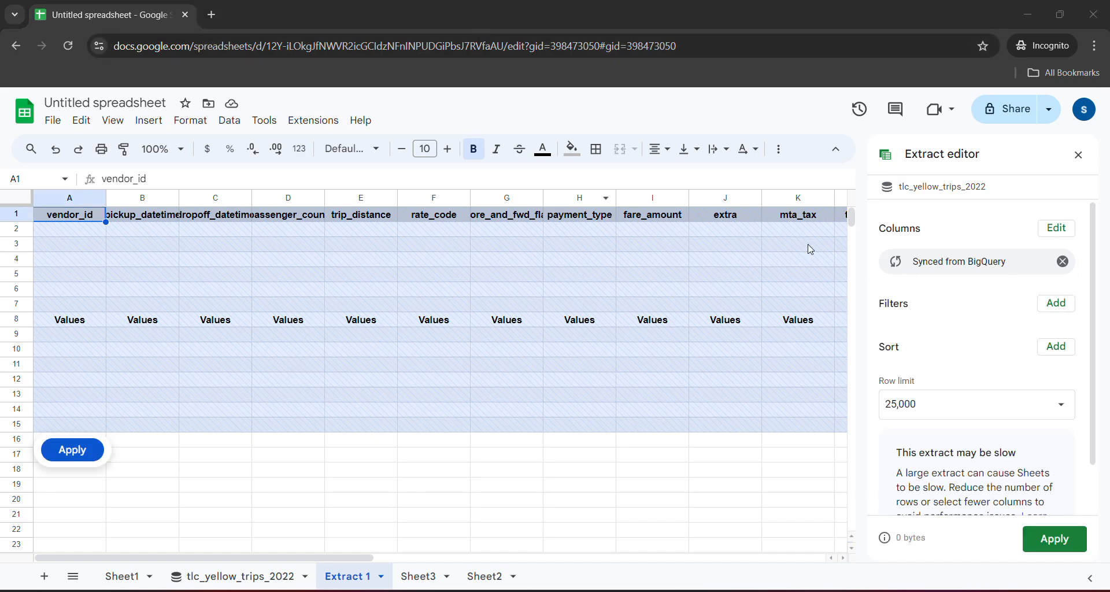
- Switch the extract to individually selected columns and add pickup_datetime, copying its name from the lab's Task 4 instructions
left_click(1057, 228)
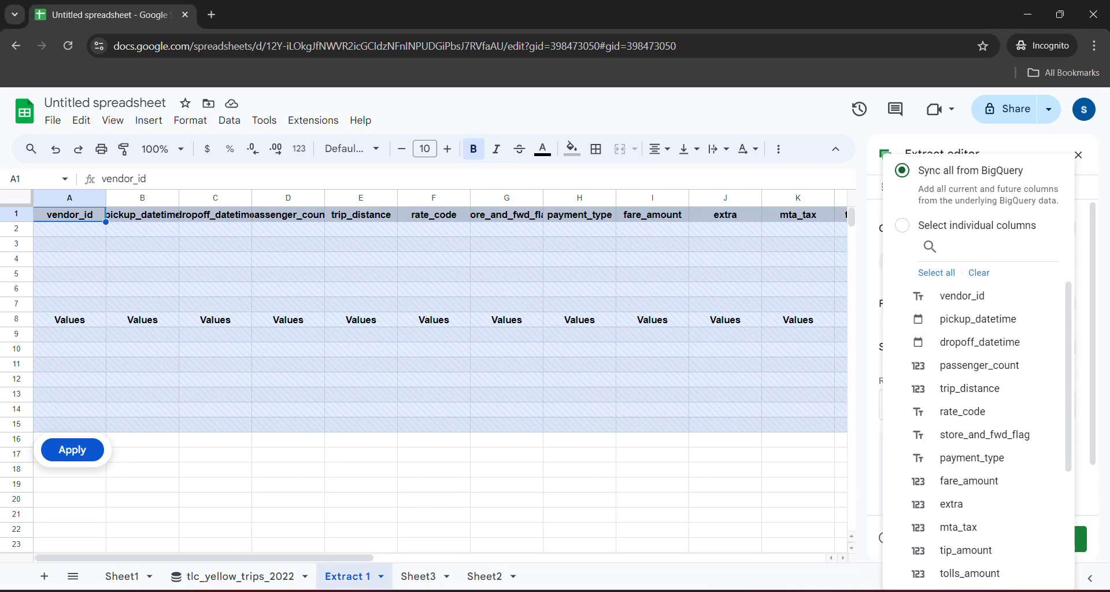
left_click(934, 225)
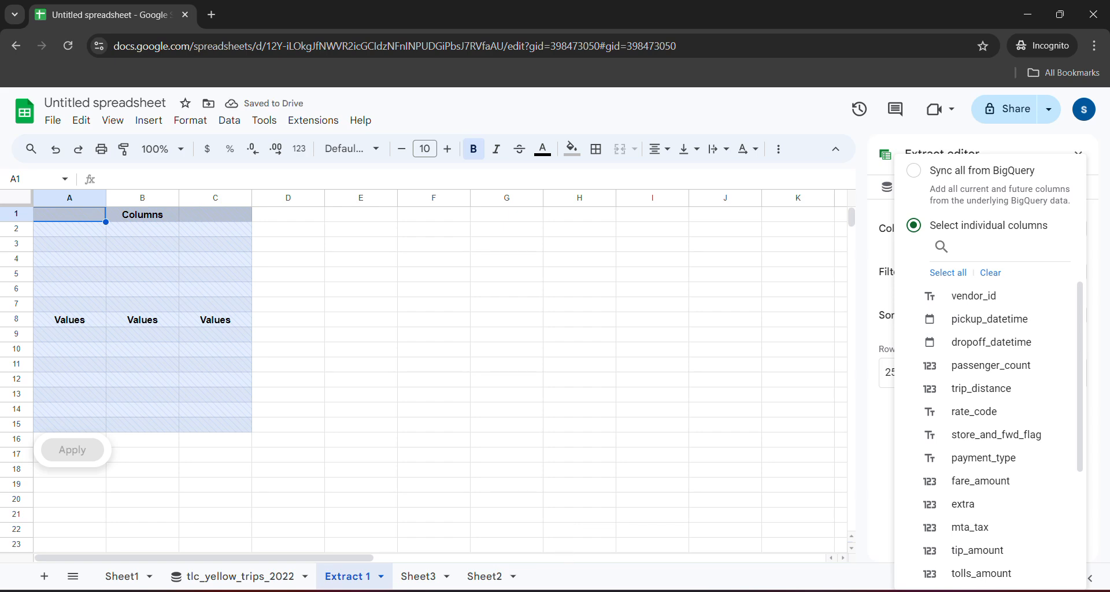
left_click(421, 543)
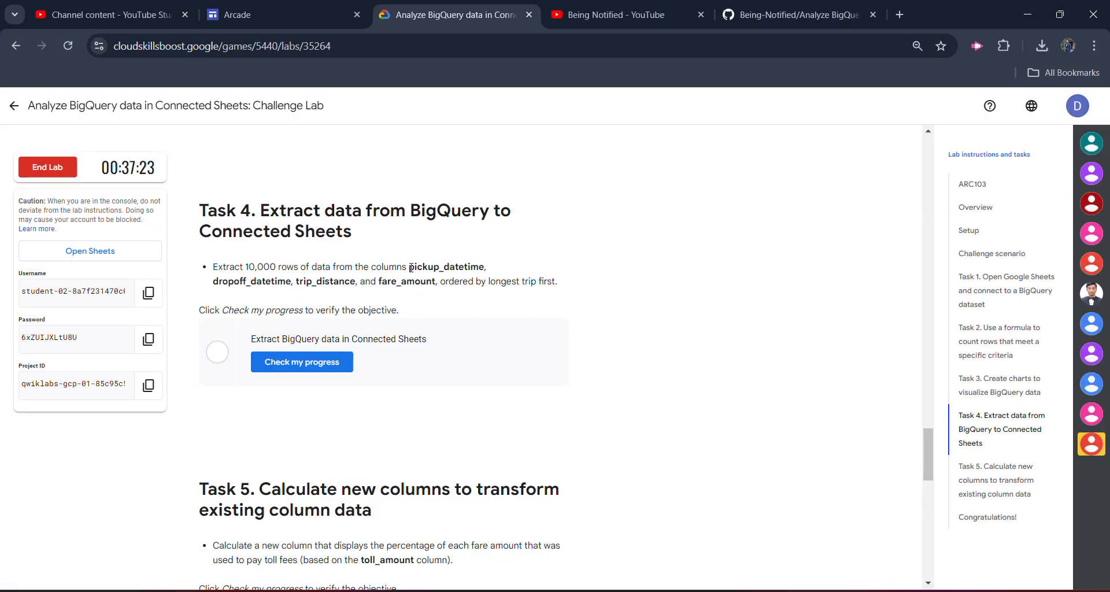
left_click_drag(410, 267, 485, 268)
key("ctrl+c")
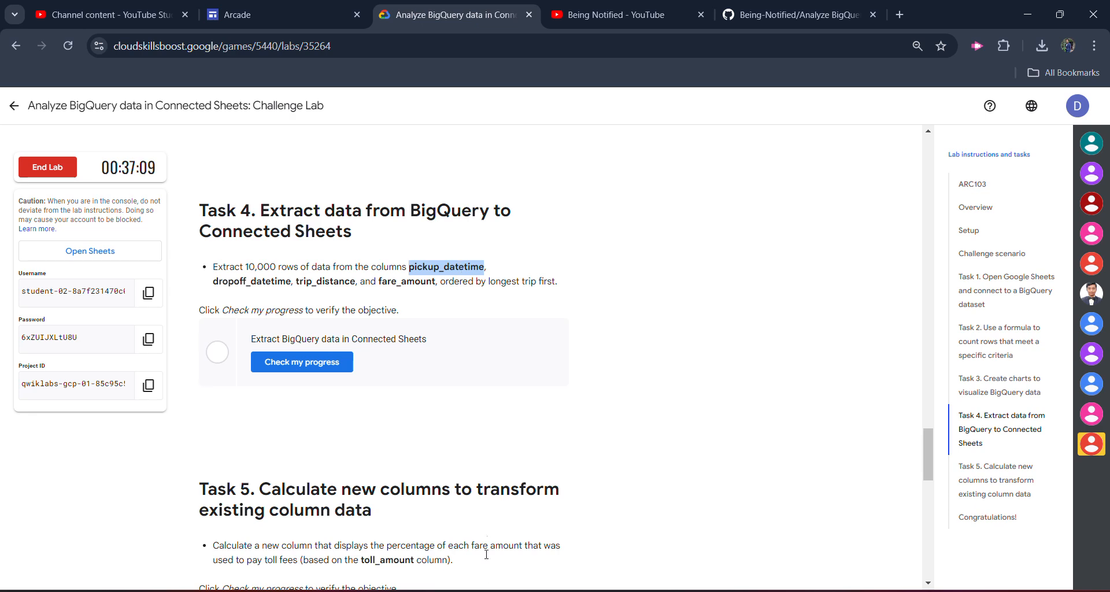
left_click(580, 511)
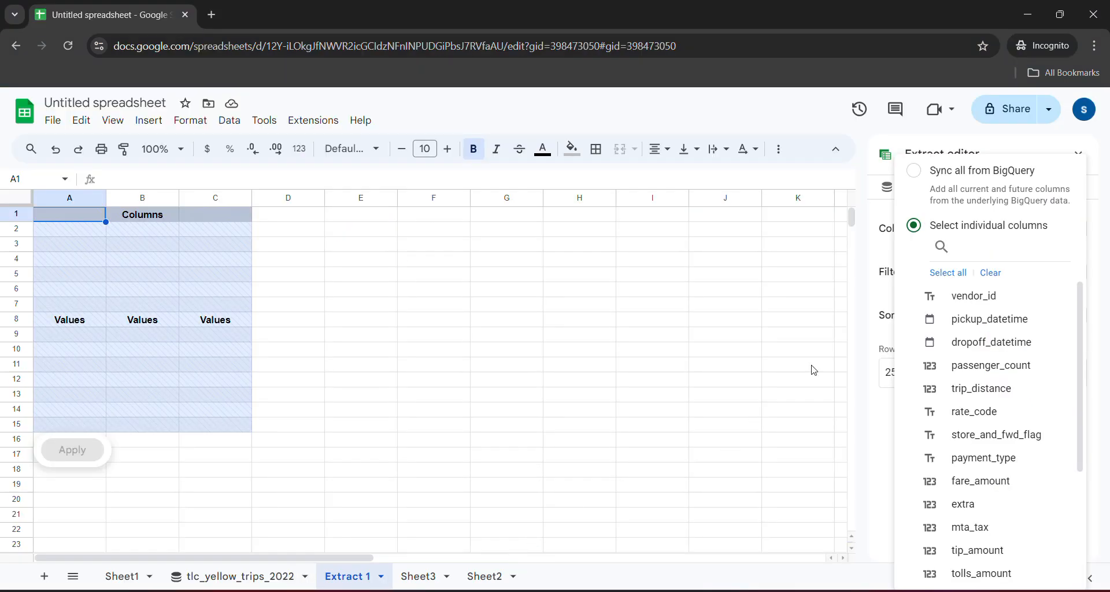
left_click(968, 253)
key("ctrl+v")
left_click(963, 296)
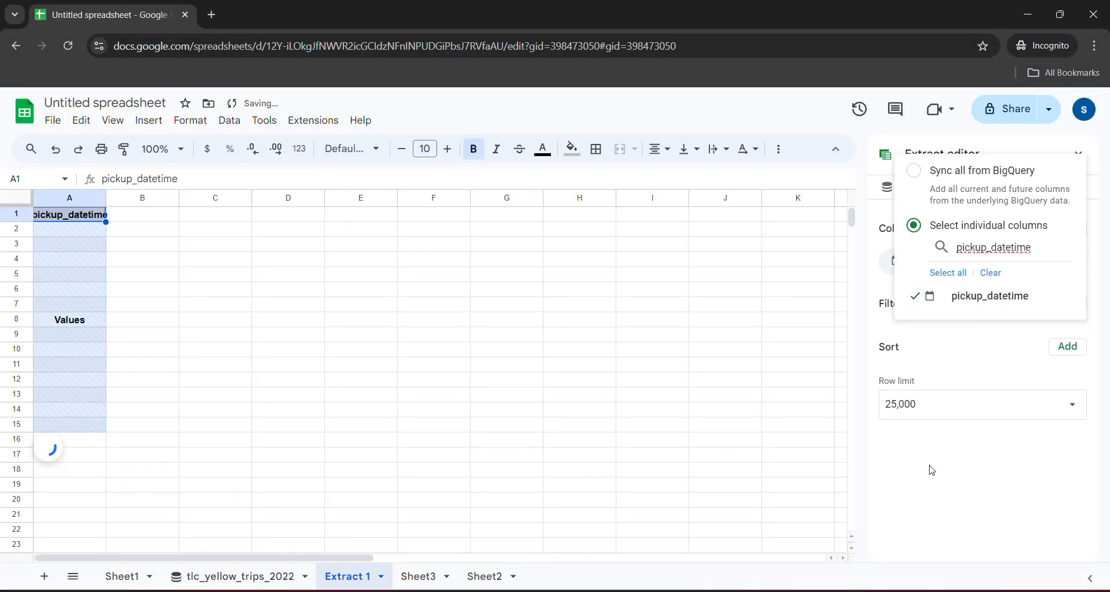
left_click(993, 461)
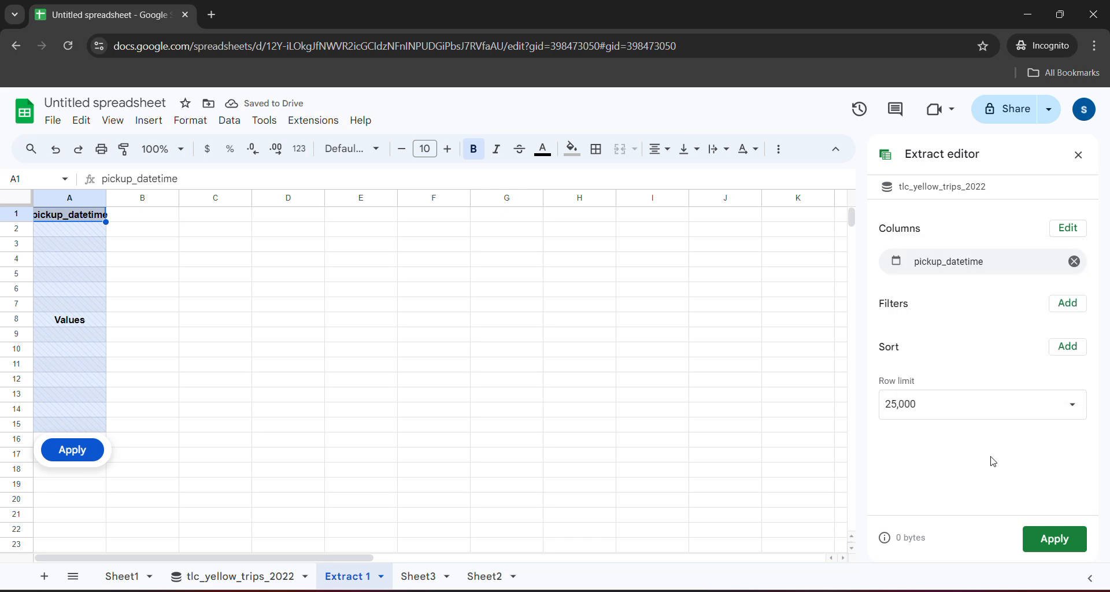
- Add the dropoff_datetime column to the extract, copying its name from the lab instructions
left_click(1068, 228)
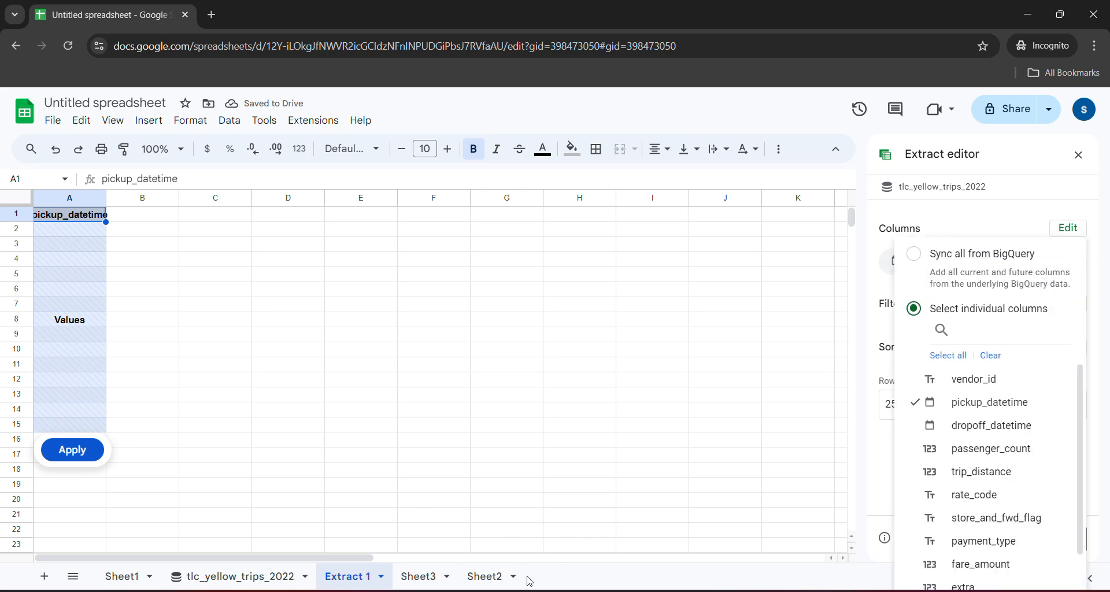
key("alt+Tab")
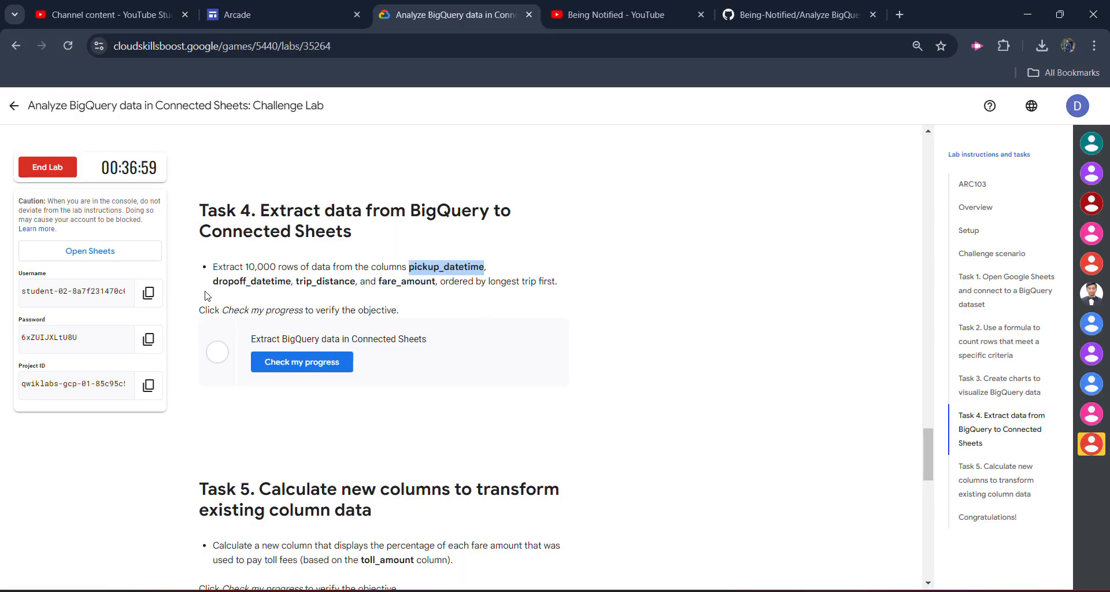
left_click_drag(214, 281, 292, 282)
key("ctrl+c")
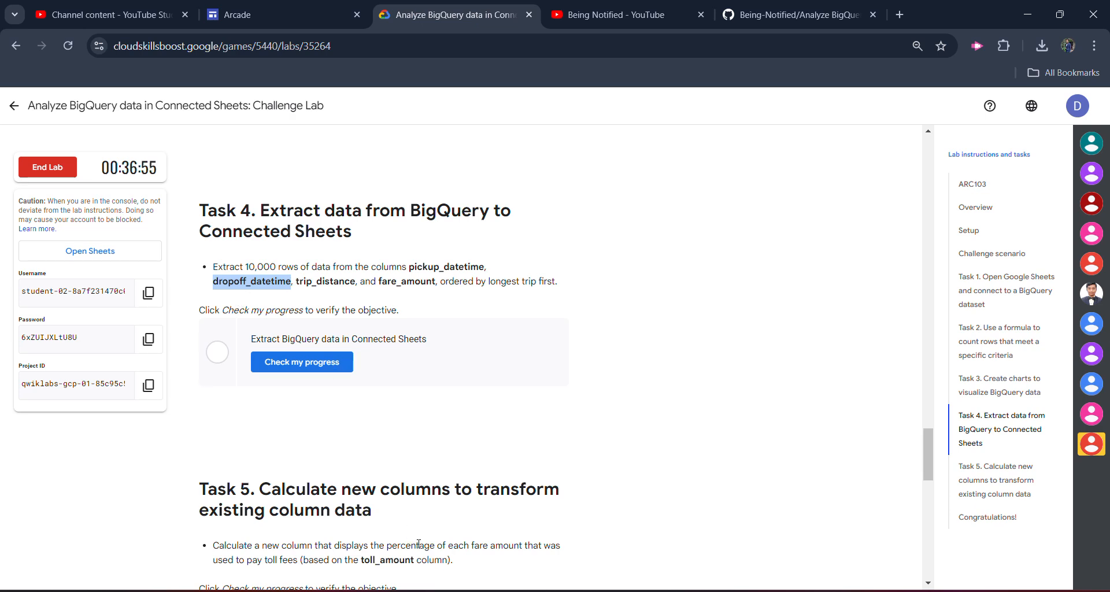
key("alt+Tab")
left_click(981, 333)
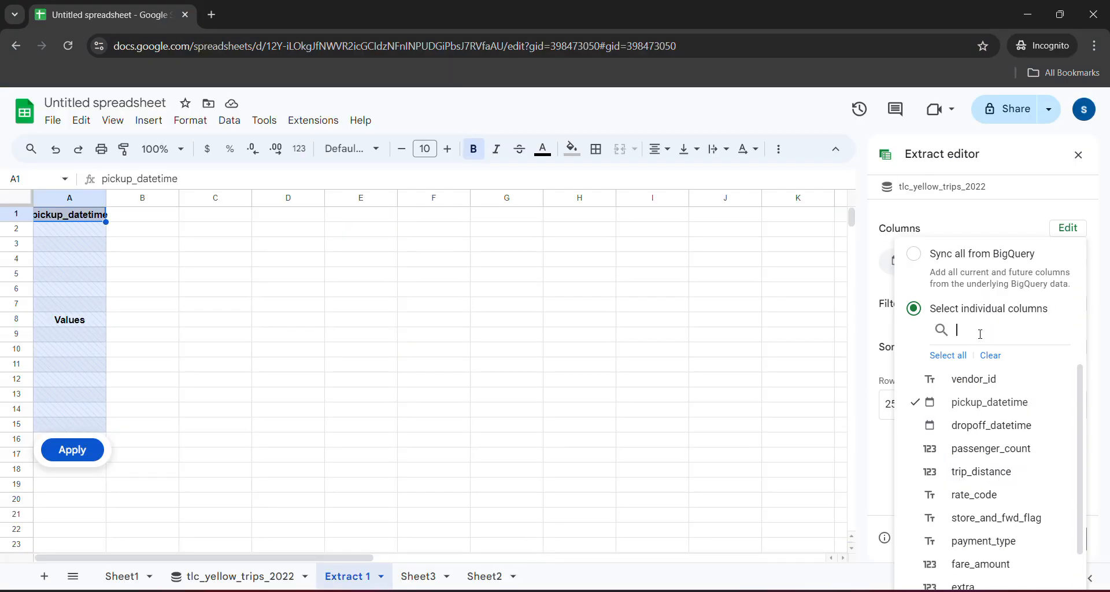
key("ctrl+v")
left_click(968, 384)
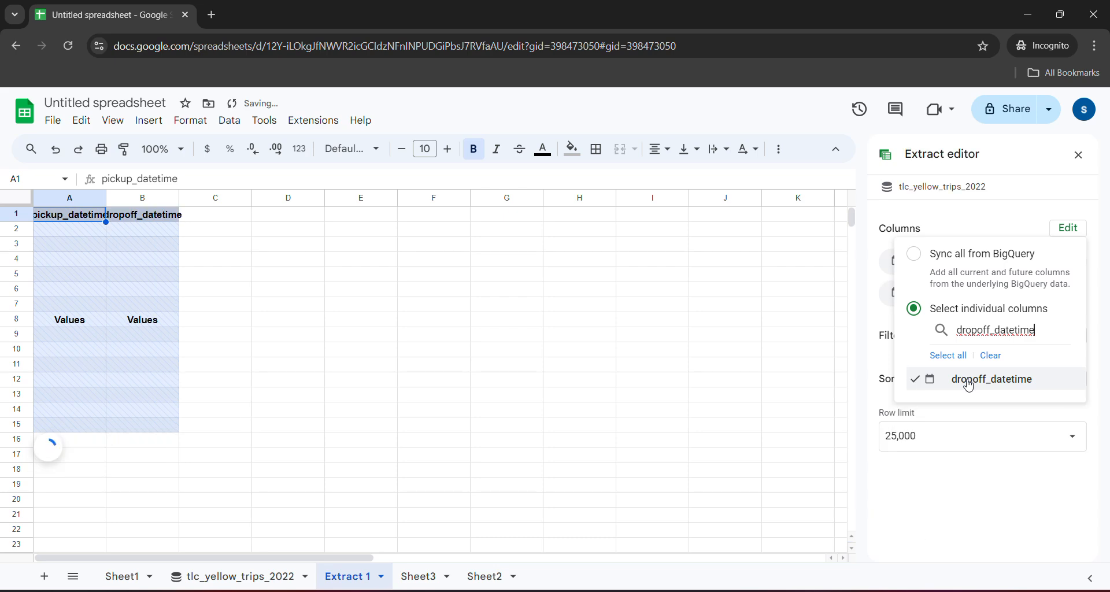
left_click(1016, 481)
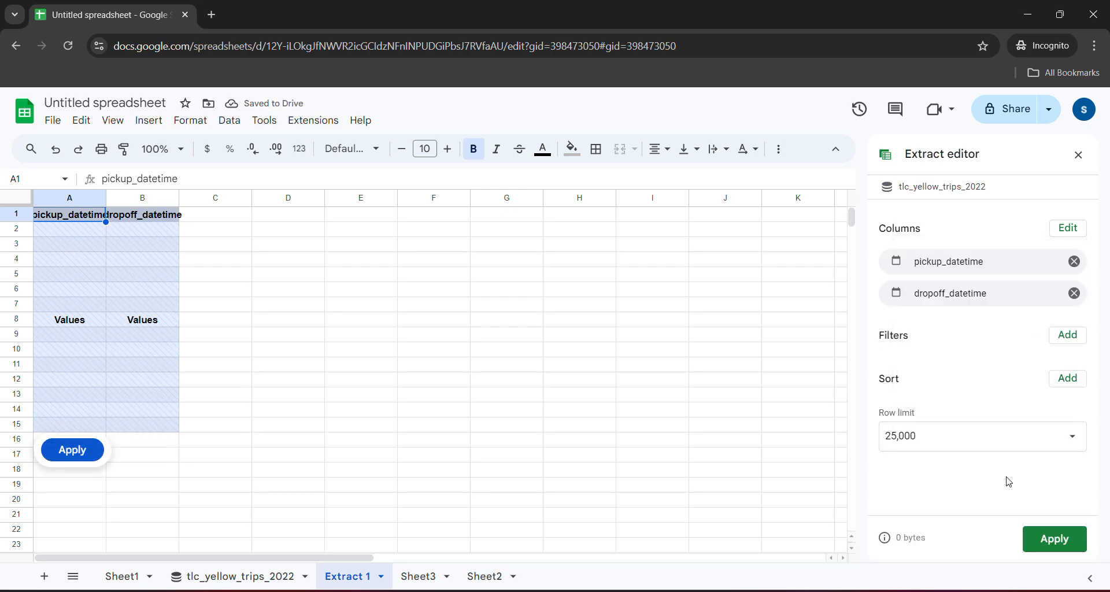
- Copy the name trip_distance from the lab instructions and add that column to the extract
left_click(1068, 228)
mouse_move(492, 587)
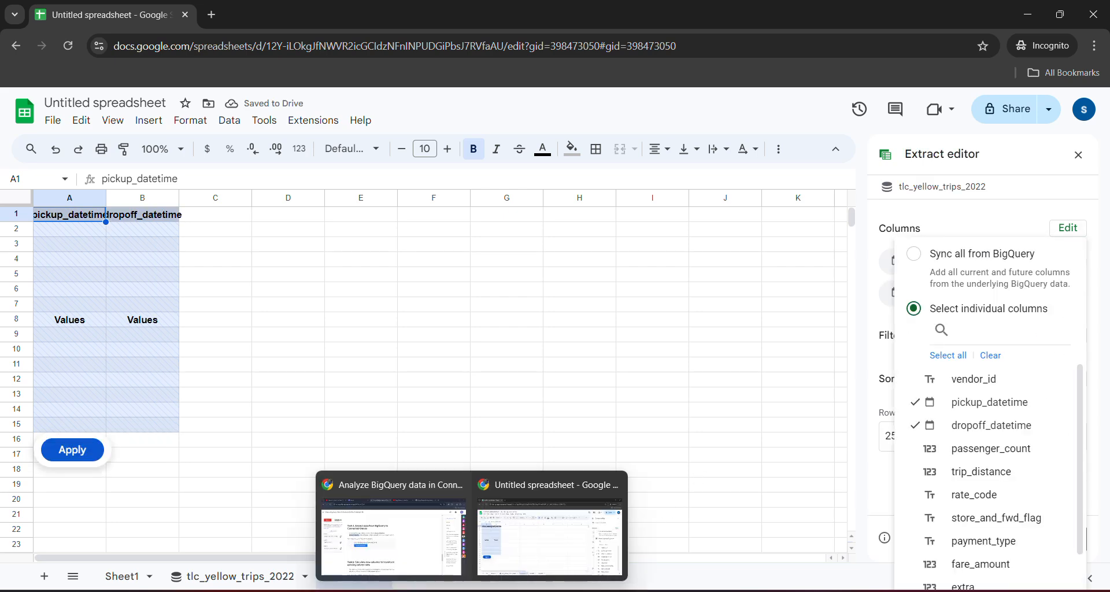
left_click(389, 526)
left_click_drag(296, 281, 357, 283)
key("ctrl+c")
left_click(299, 284)
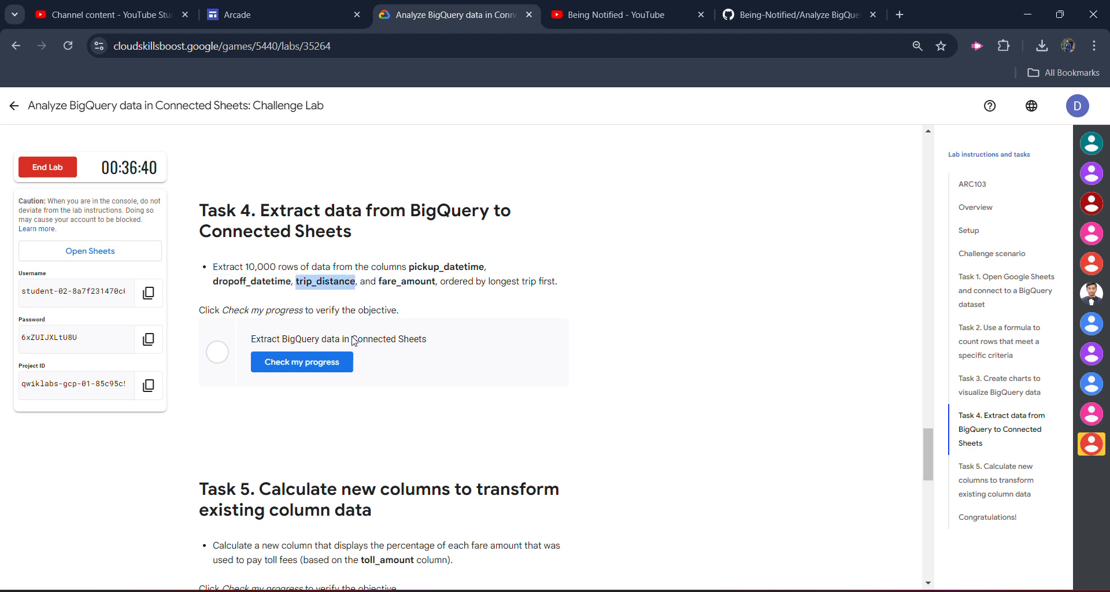
mouse_move(491, 587)
left_click(558, 524)
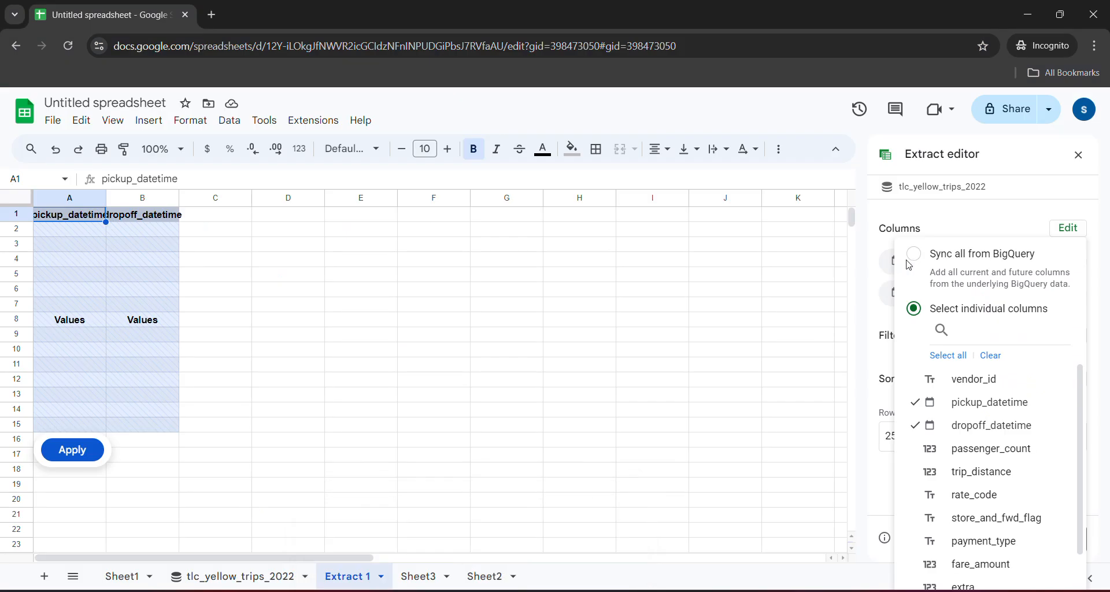
key("ctrl+v")
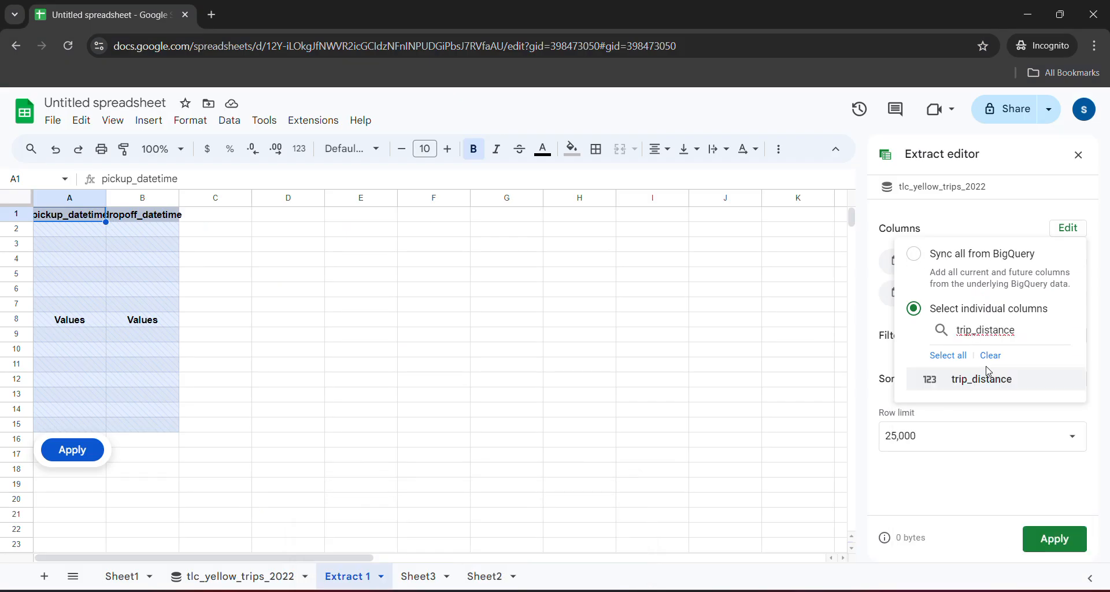
left_click(986, 379)
left_click(967, 512)
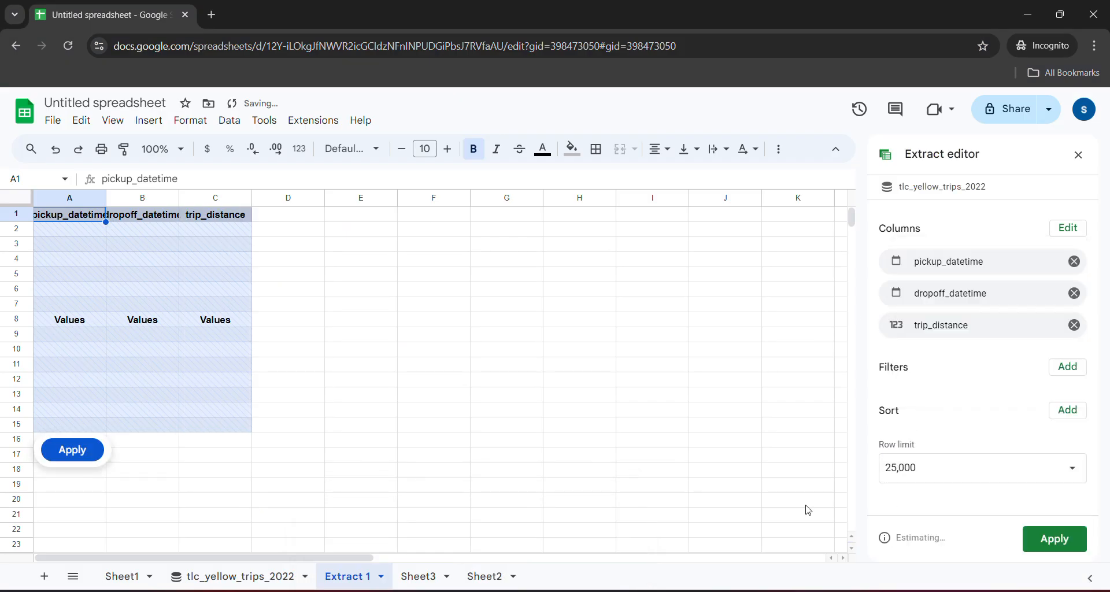
- Copy the name fare_amount from the lab page and add it as another column of the extract
mouse_move(509, 587)
left_click(428, 523)
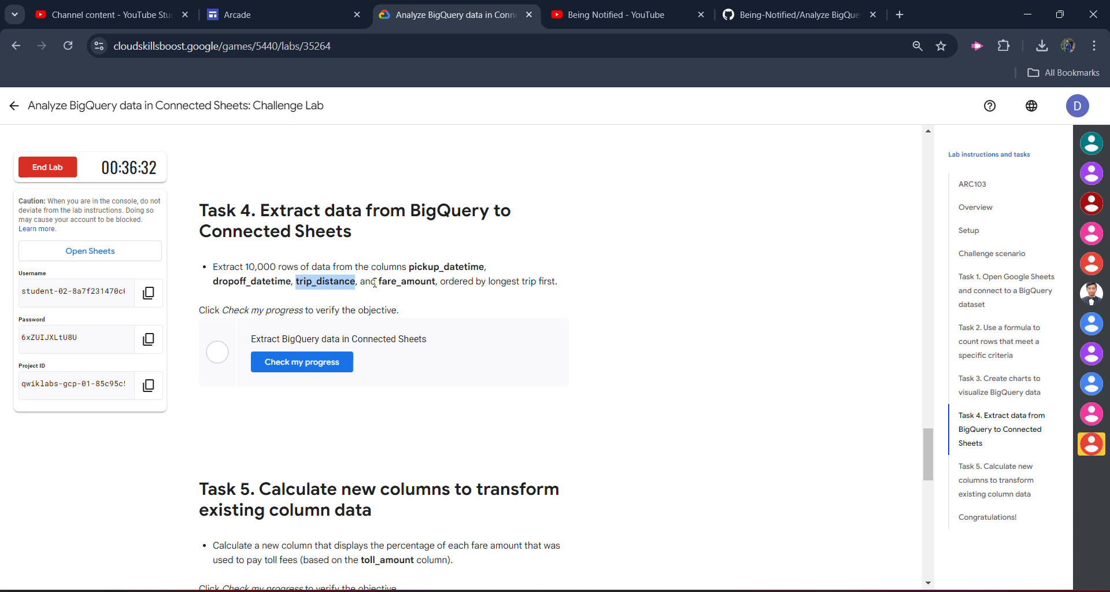
left_click_drag(379, 282, 437, 283)
key("ctrl+c")
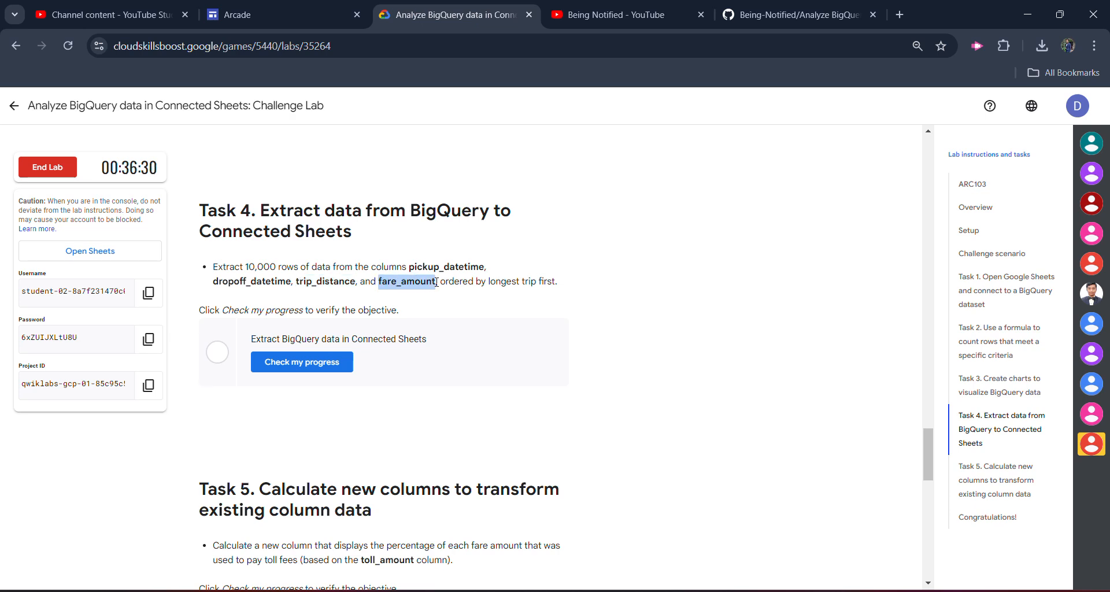
mouse_move(498, 588)
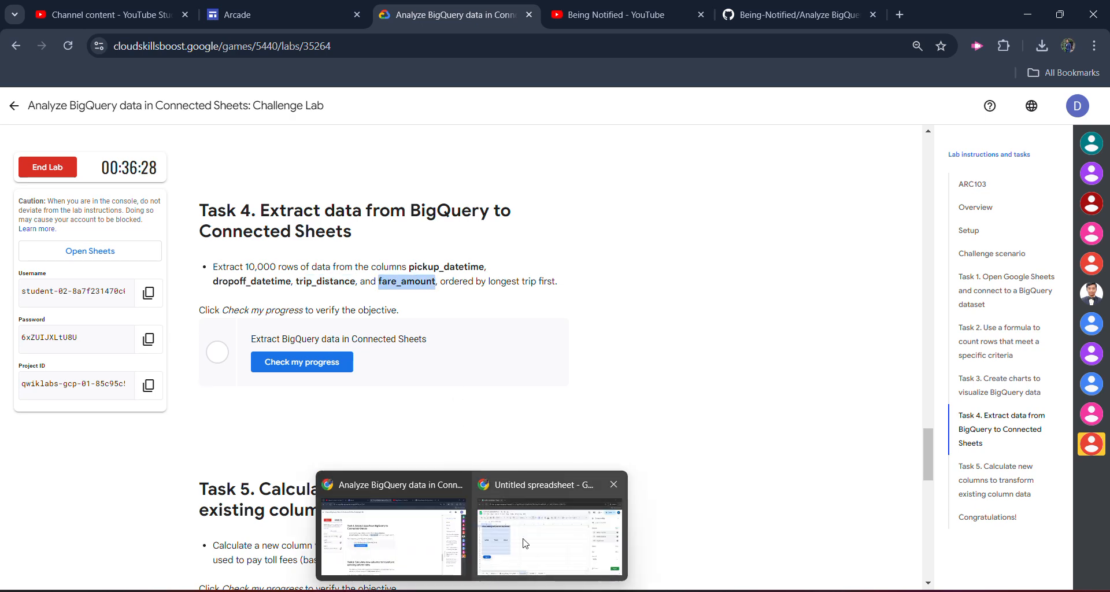
left_click(557, 452)
left_click(1068, 228)
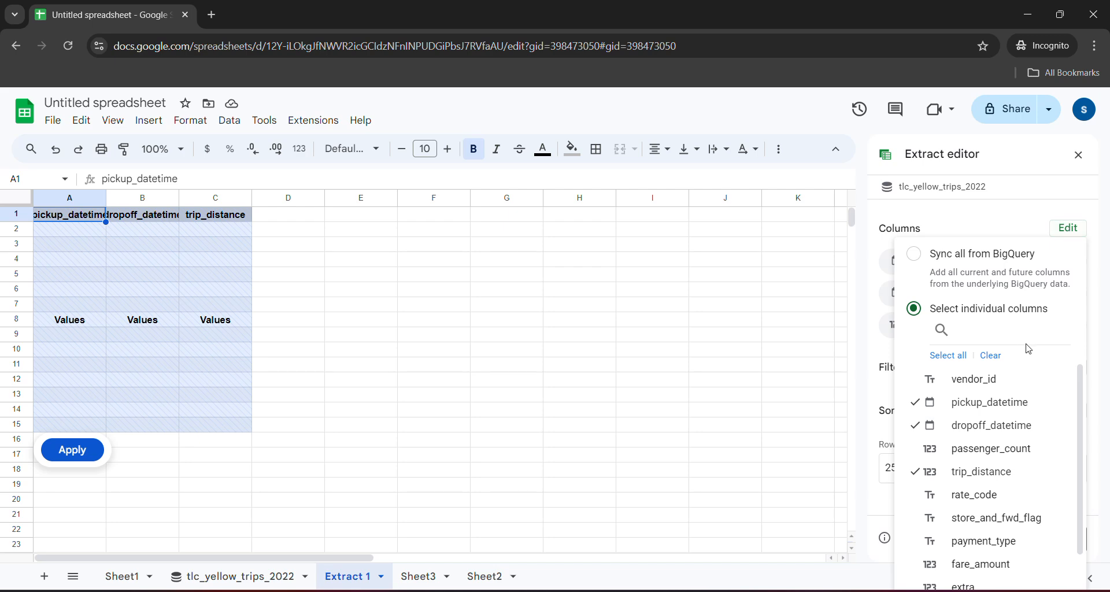
key("ctrl+v")
left_click(1011, 384)
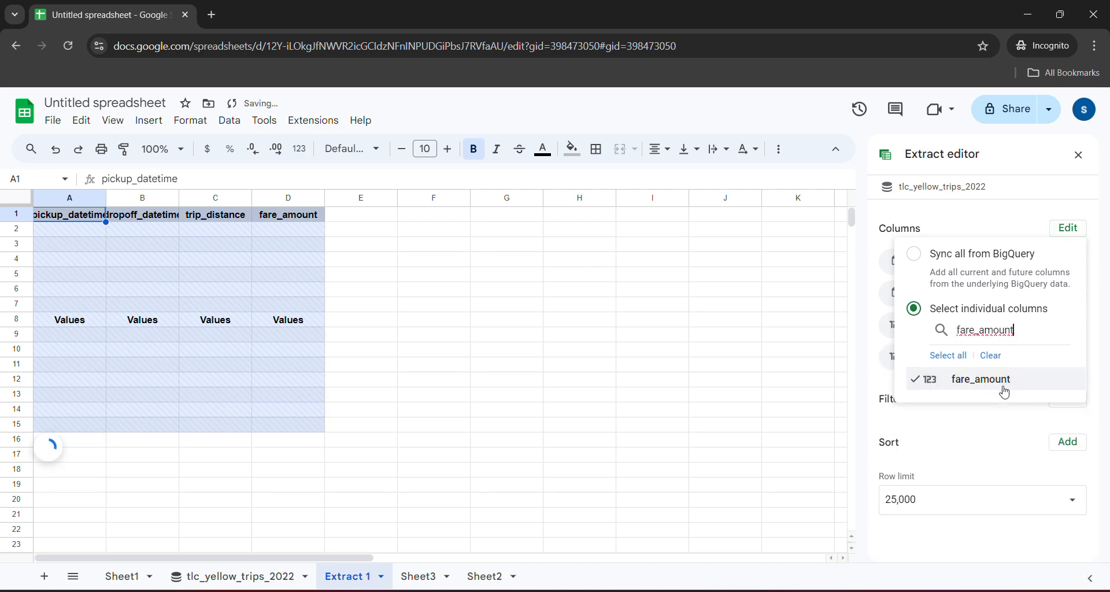
left_click(988, 447)
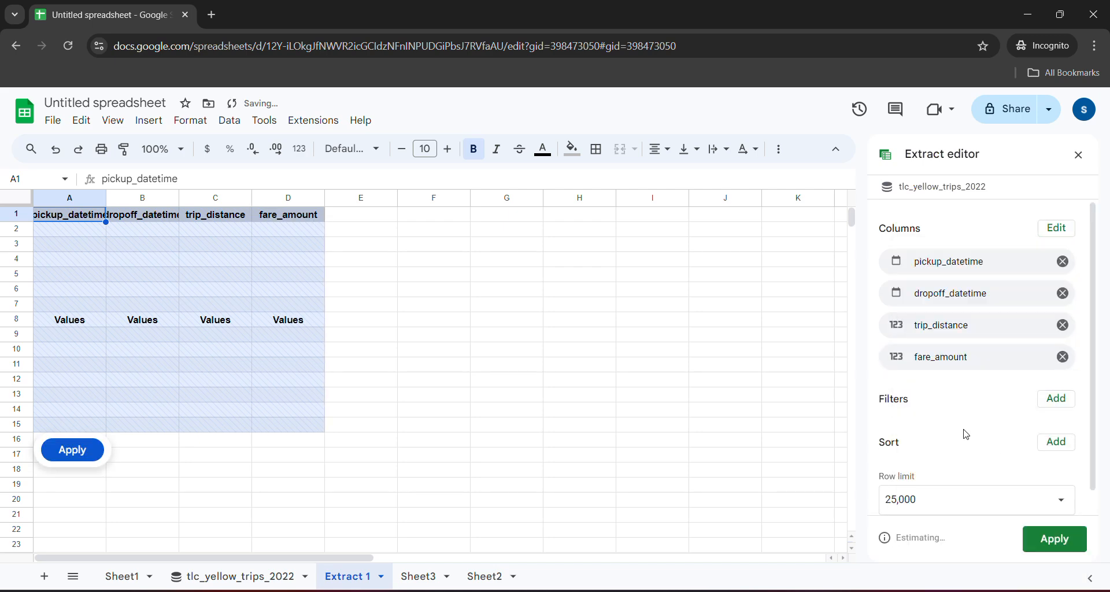
- Sort the extract by trip_distance in descending order
left_click(1061, 444)
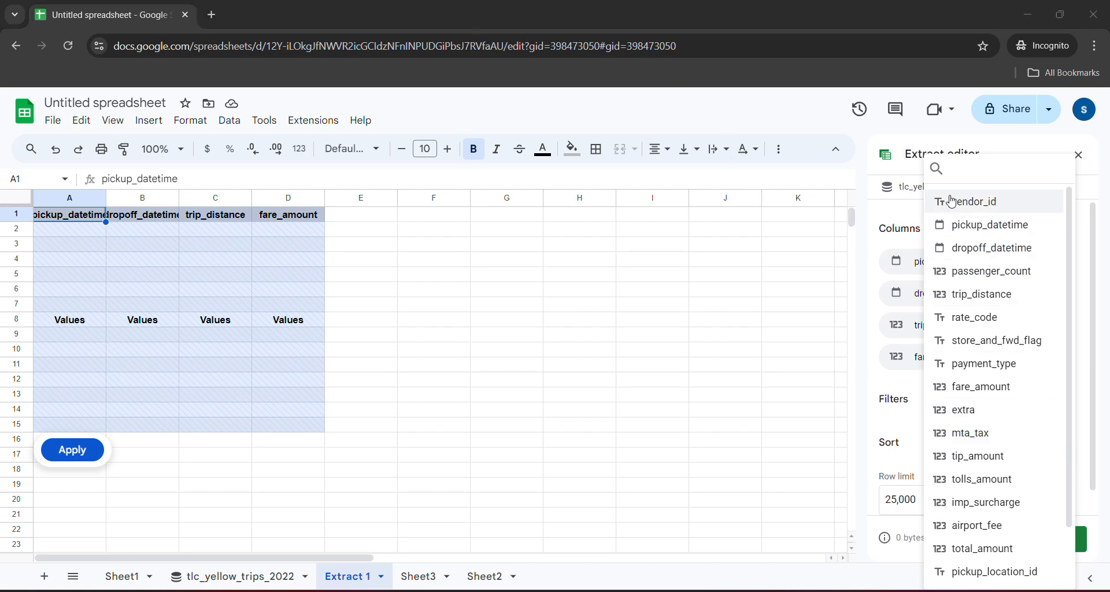
type("trip_")
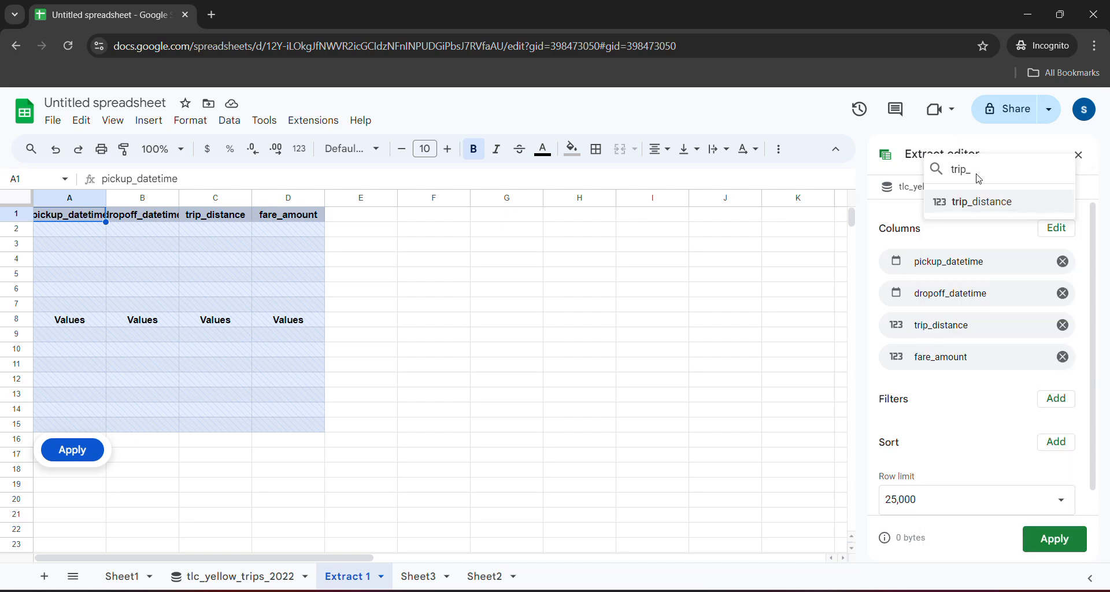
left_click(978, 201)
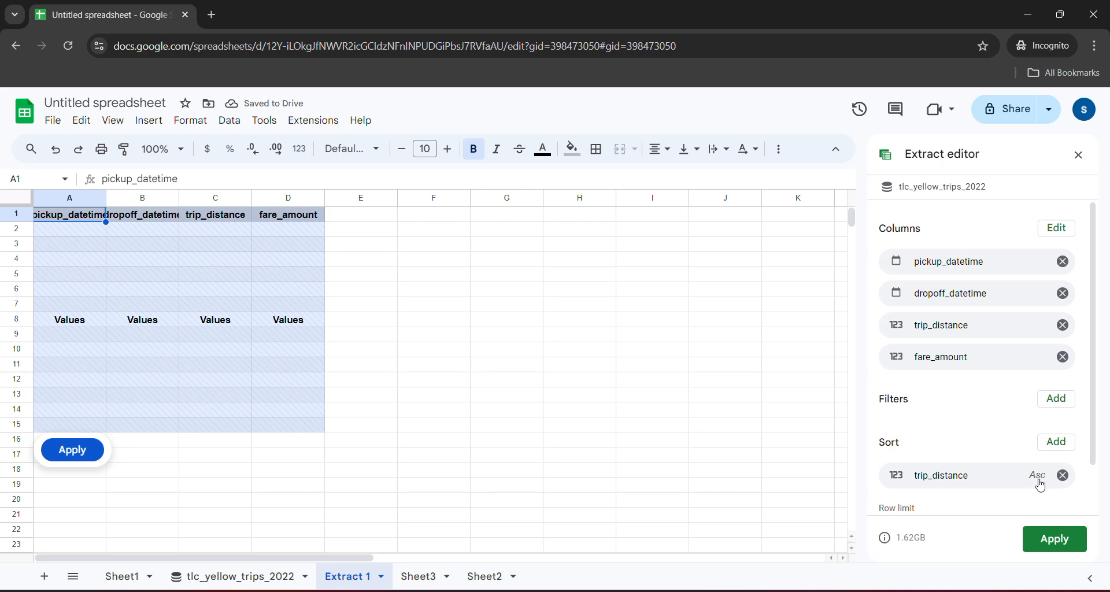
left_click(1036, 476)
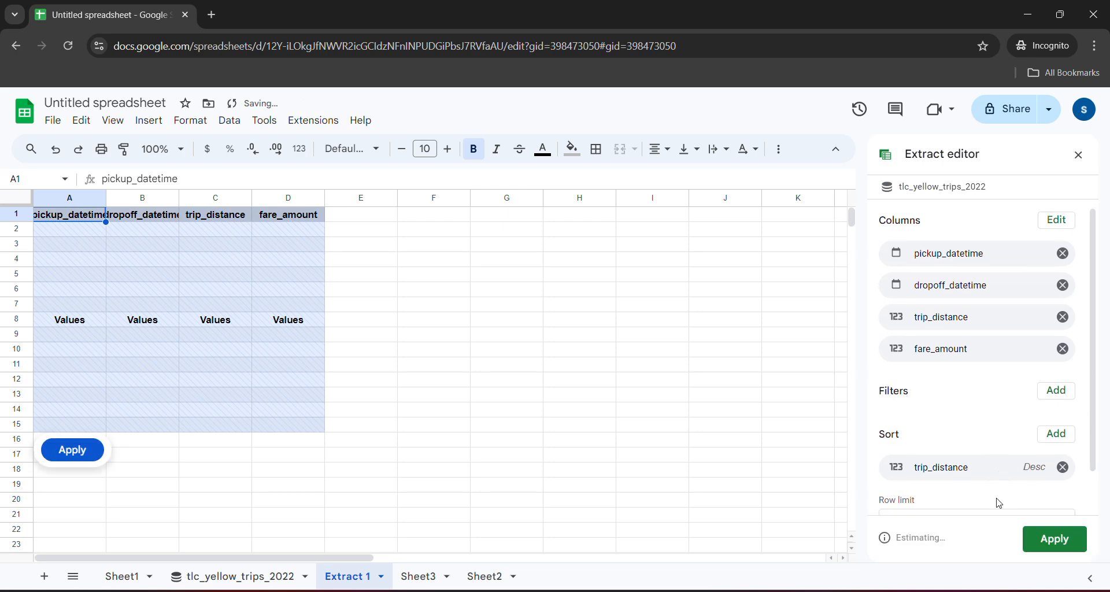
- Set the extract's row limit to 10,000 and apply the extract
scroll(941, 505, "down", 1)
left_click(931, 476)
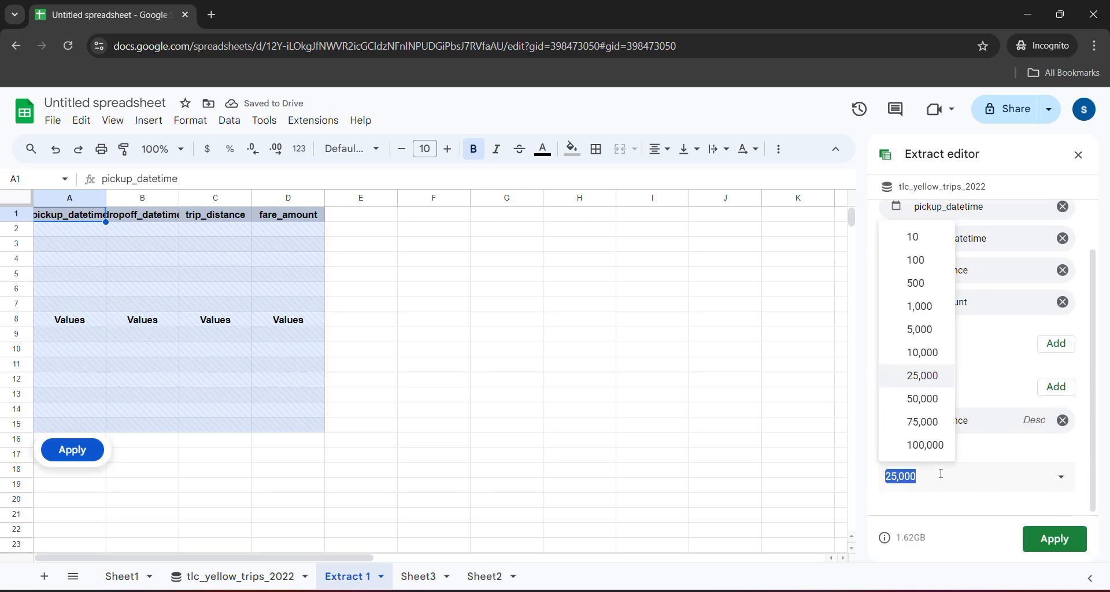
left_click(923, 353)
left_click(1056, 546)
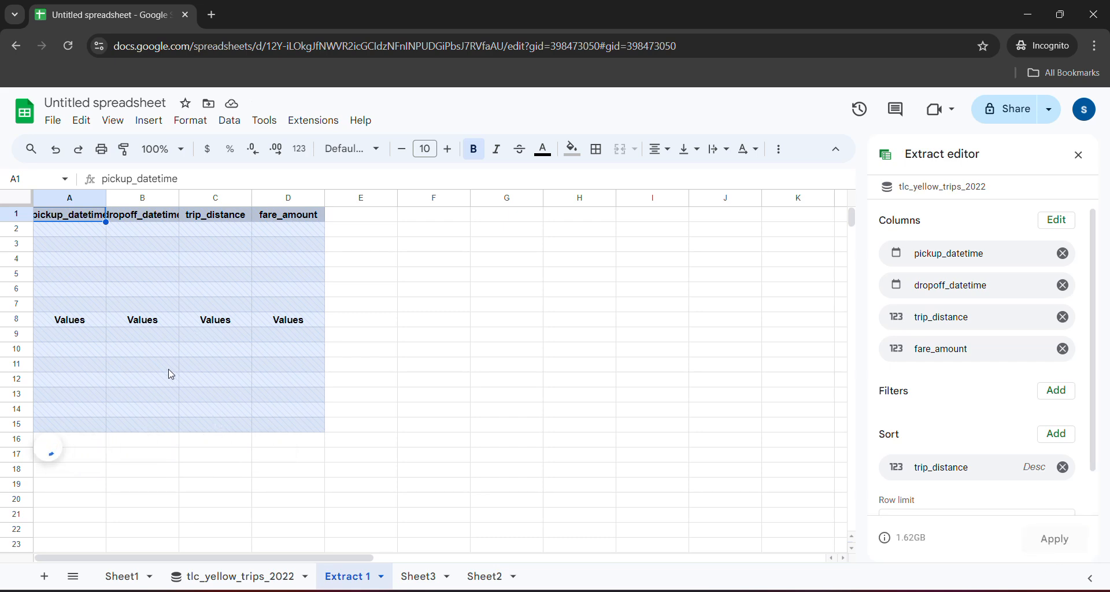
- Switch to the lab page, check the progress of Task 4 and go through the Task 5 instructions
mouse_move(419, 554)
left_click(368, 459)
left_click(315, 376)
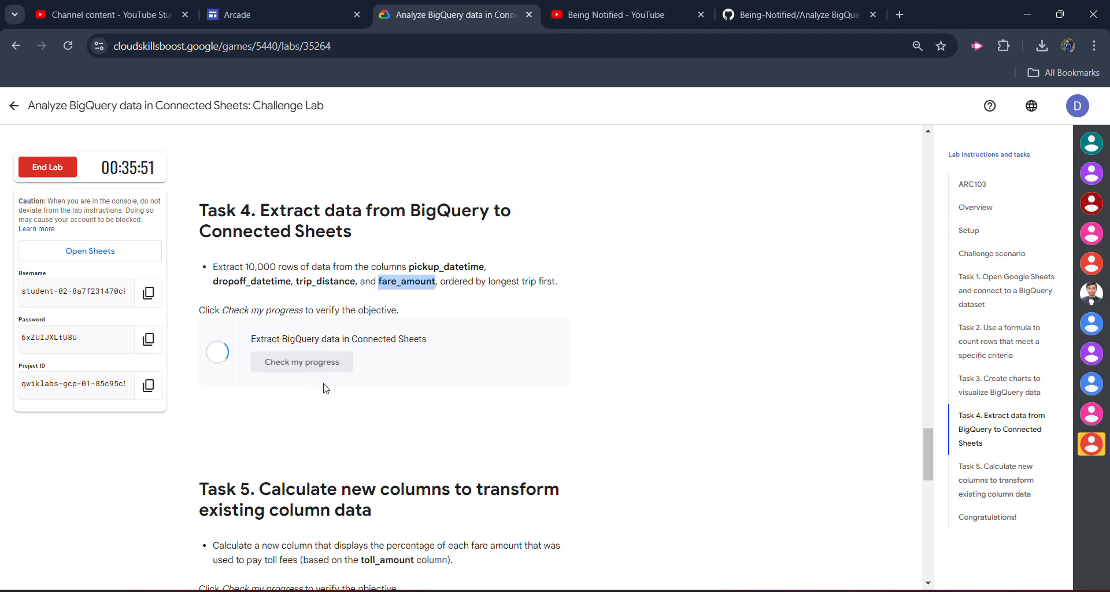
scroll(322, 388, "down", 1)
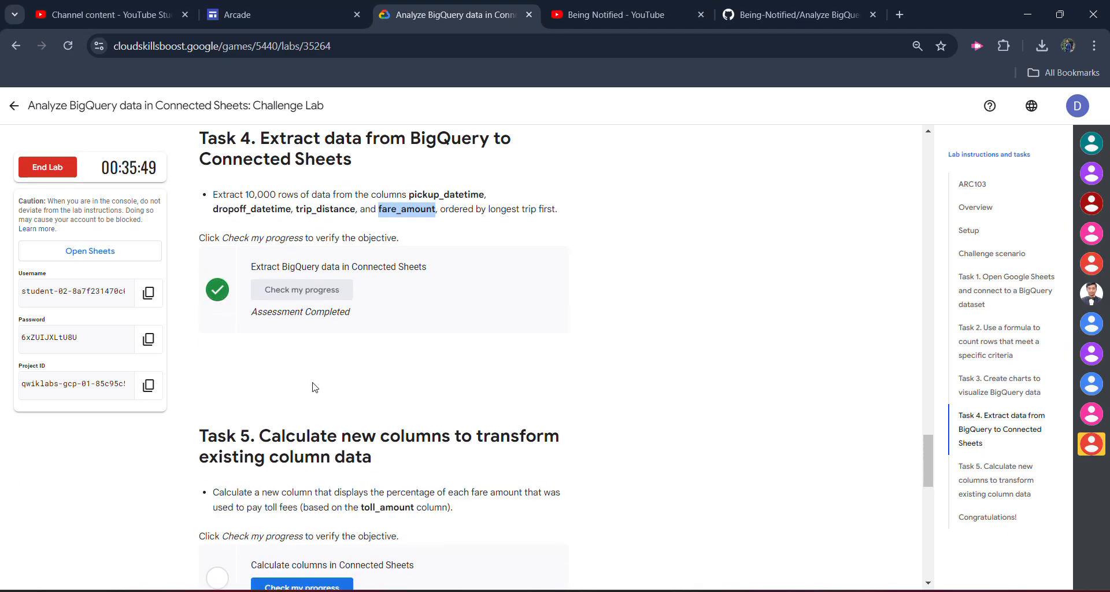
scroll(321, 388, "down", 5)
scroll(311, 388, "up", 3)
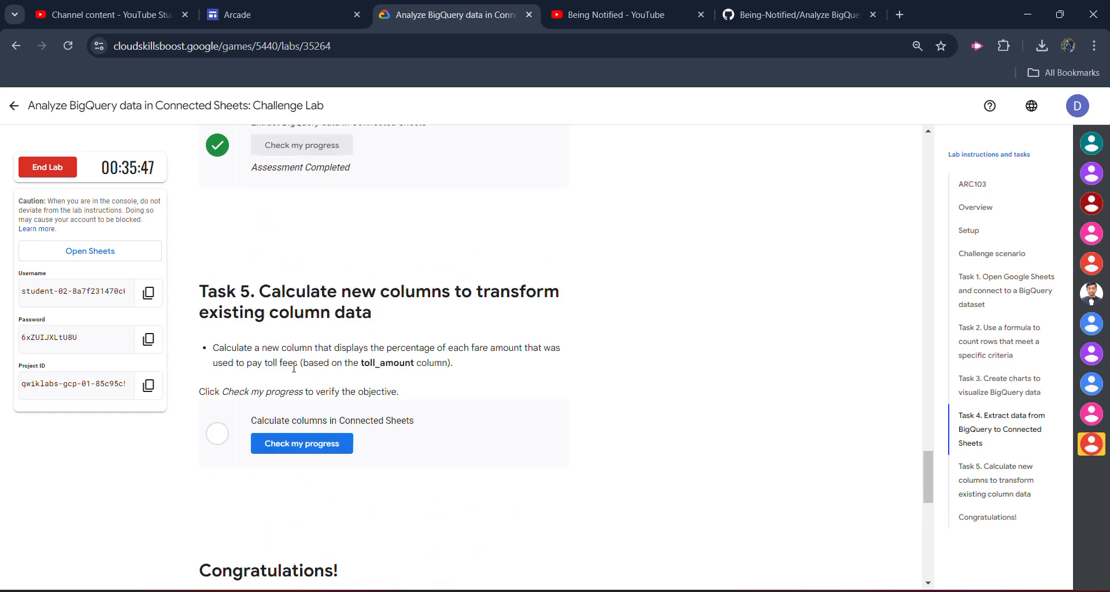
scroll(303, 351, "down", 1)
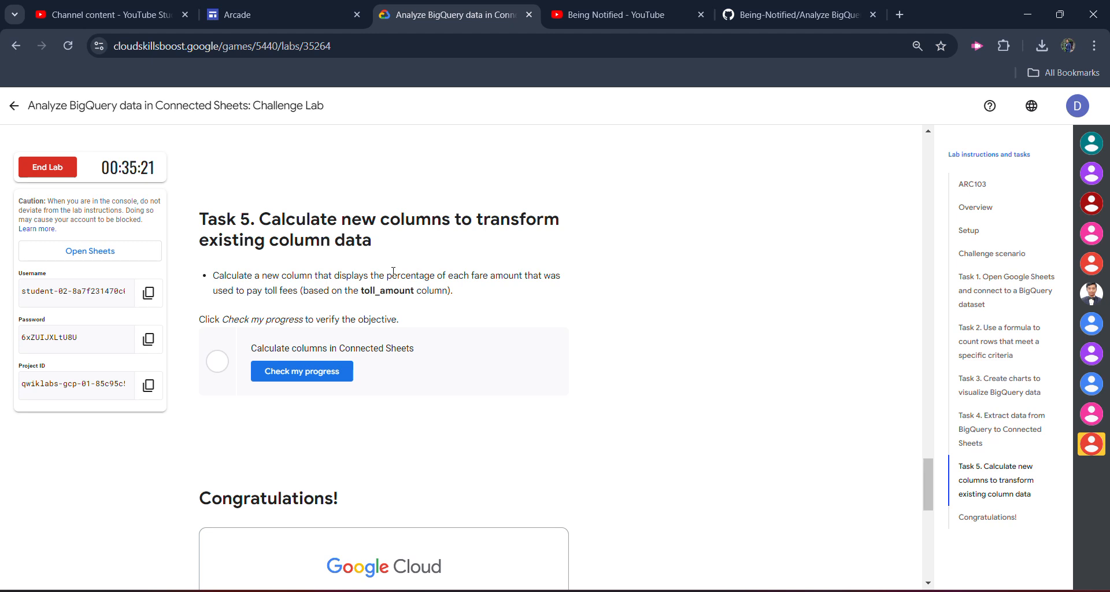
- Copy the T5 formula =IF(fare_amount>0,tip_amount/fare_amount*100,0) from the GitHub file
left_click(822, 5)
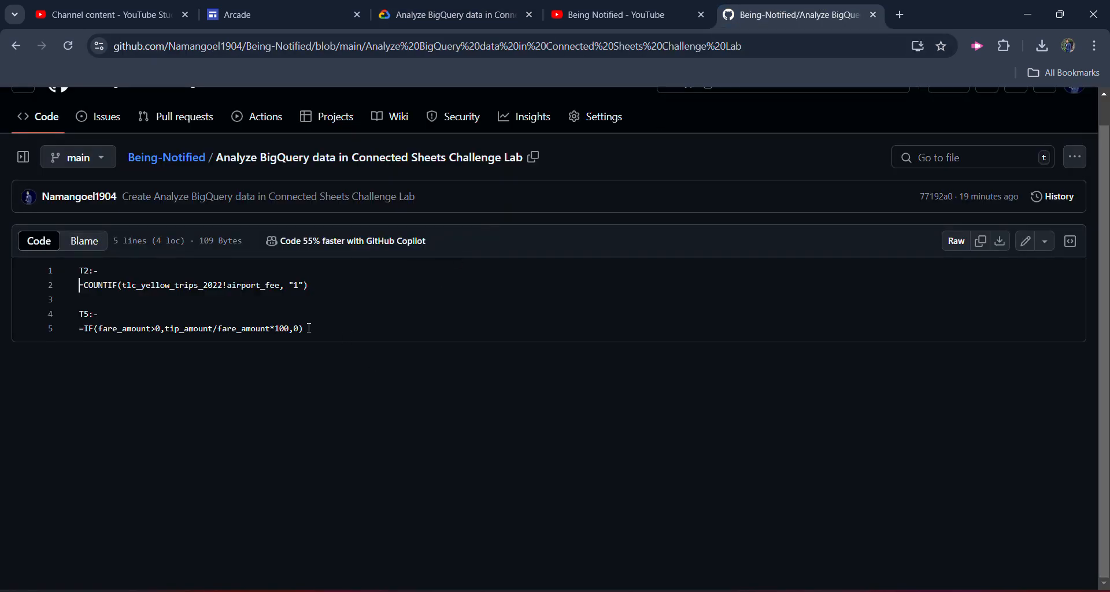
left_click_drag(308, 330, 82, 327)
key("ctrl+c")
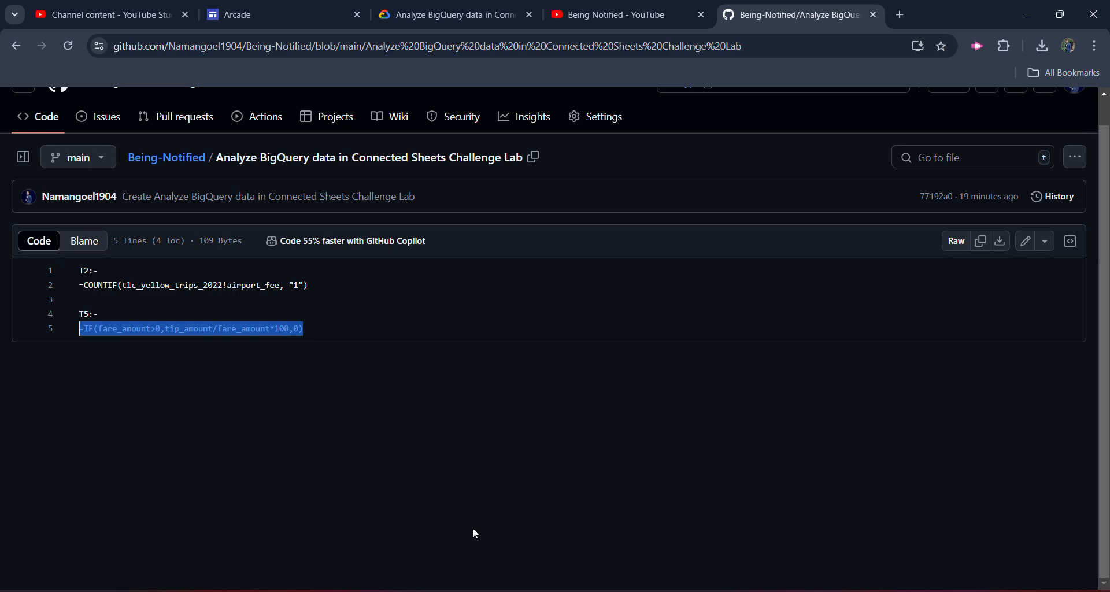
- In the spreadsheet, start a calculated column on tlc_yellow_trips_2022 and name it Being Notified
key("alt+Tab")
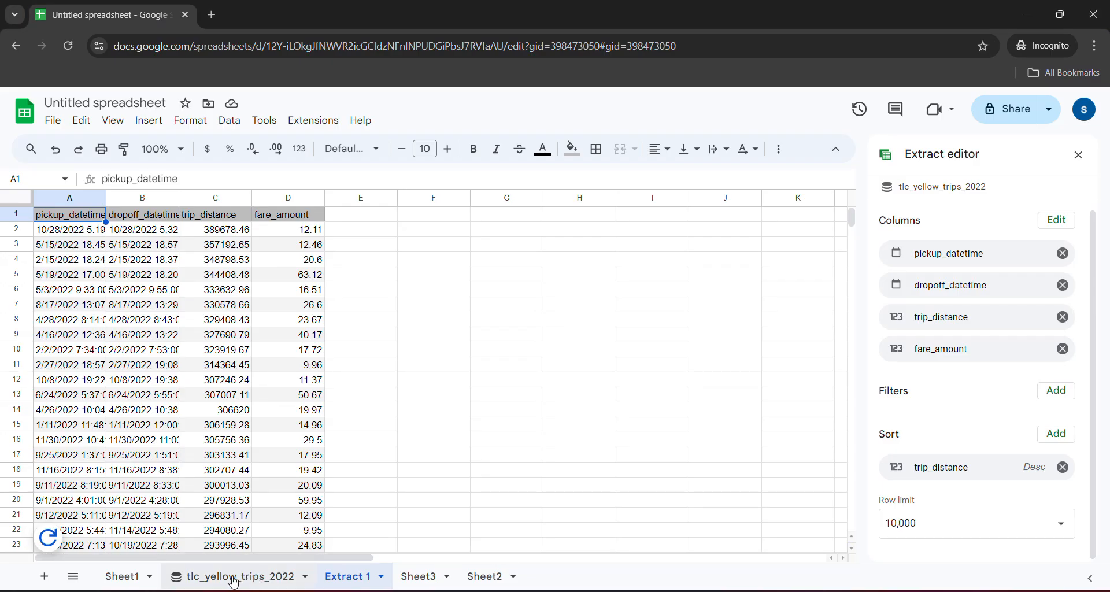
left_click(245, 580)
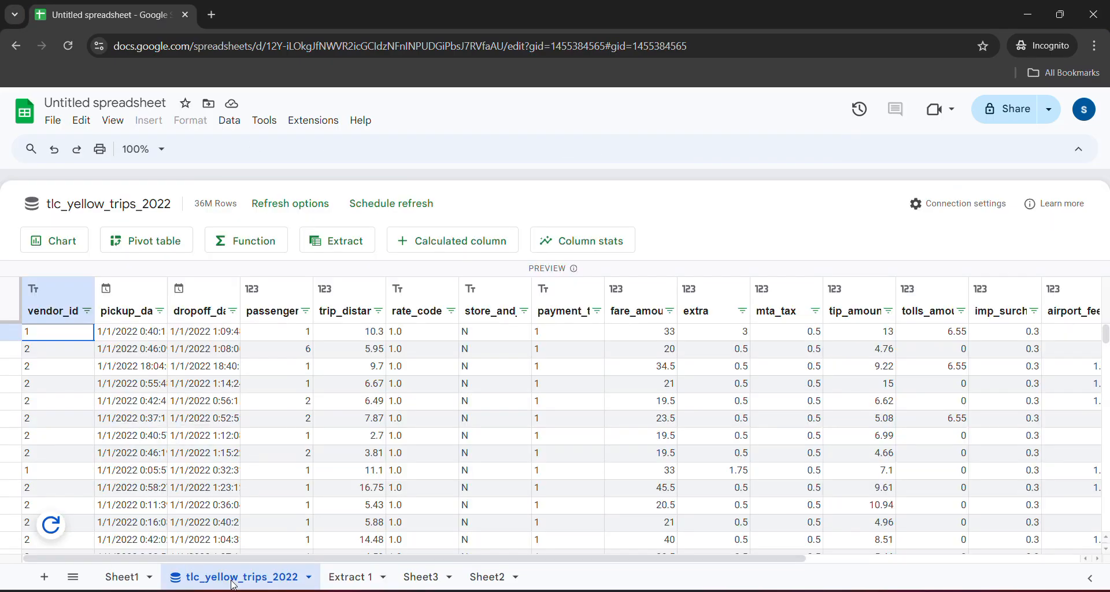
left_click(454, 250)
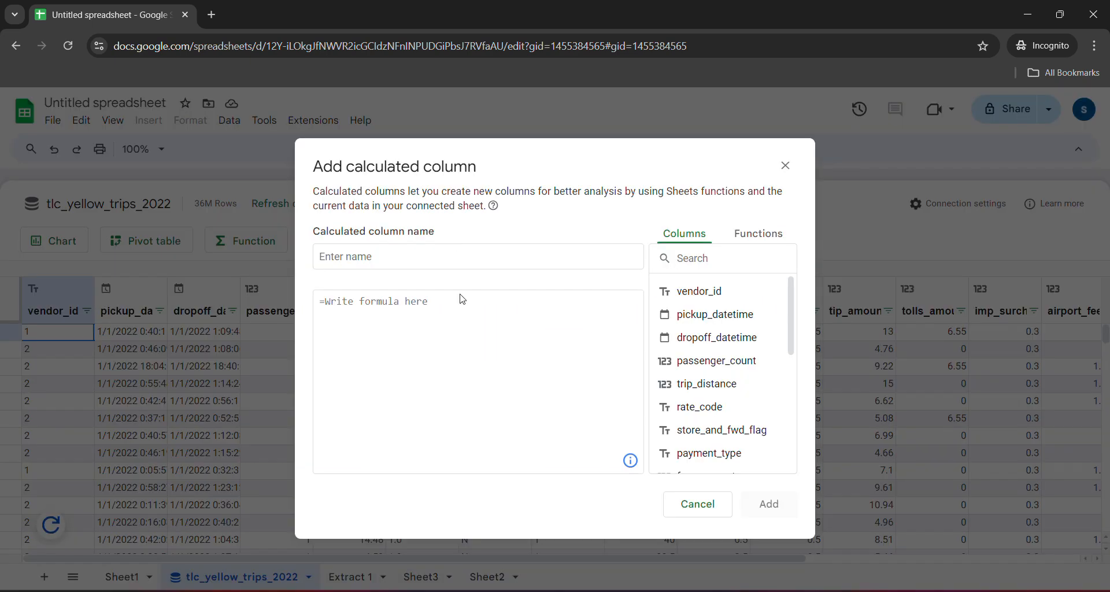
type("B")
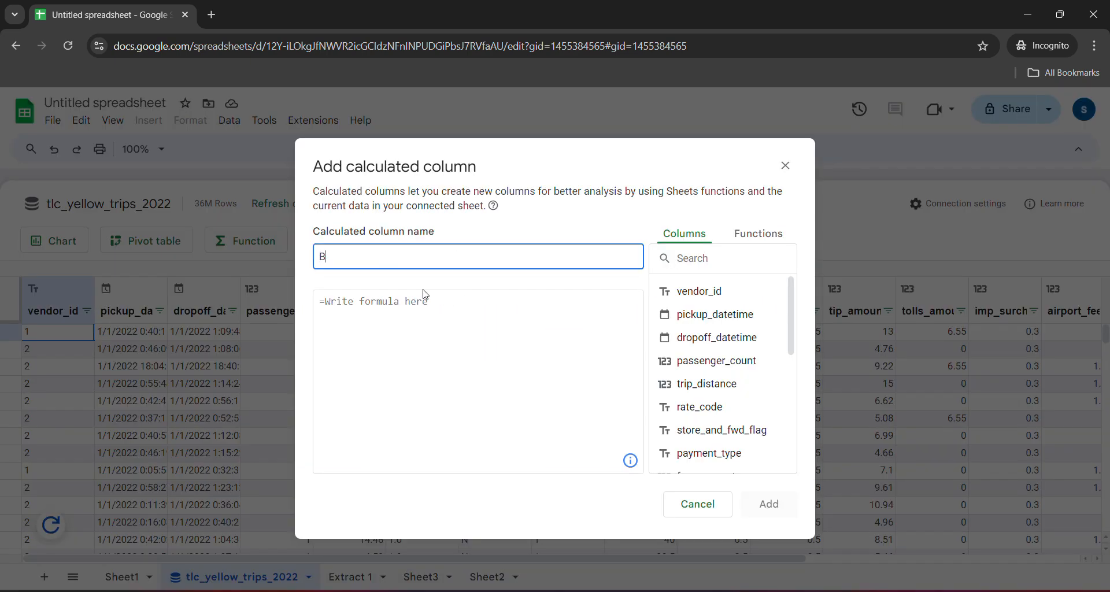
type("eingNotifeid")
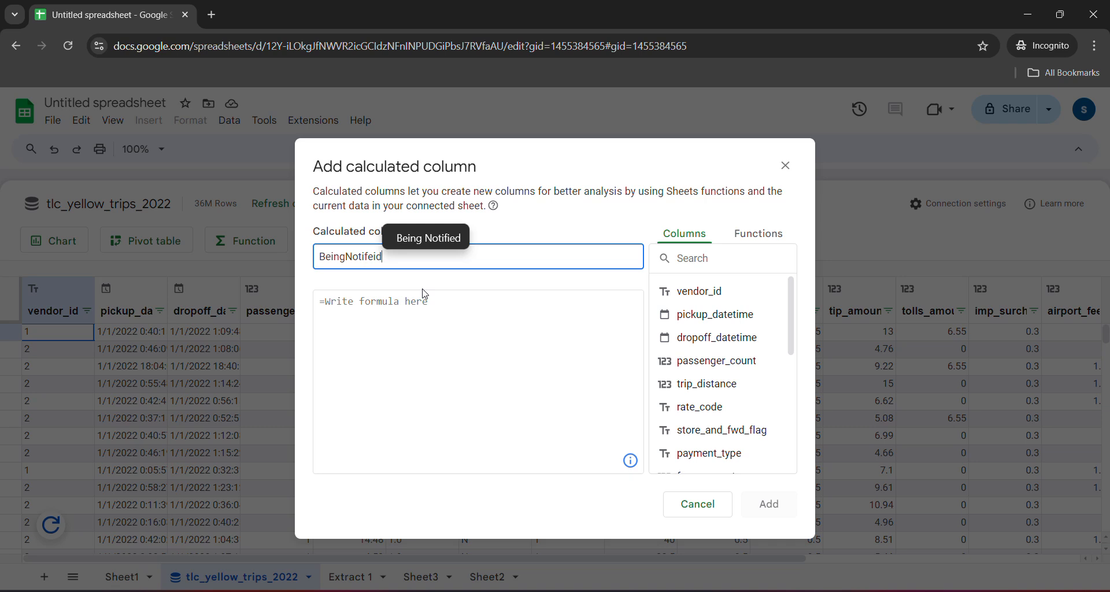
left_click(432, 230)
- Enter =IF(fare_amount>0,tip_amount/fare_amount*100,0) as the calculated column's formula, add the column and apply it to the connected sheet
left_click(395, 330)
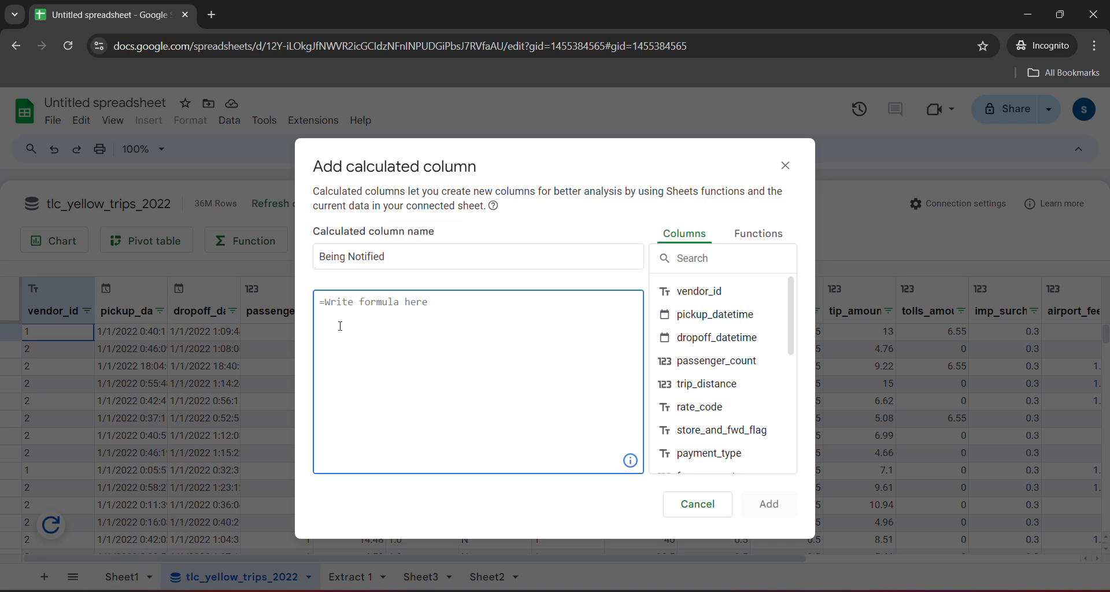
key("ctrl+v")
left_click(752, 512)
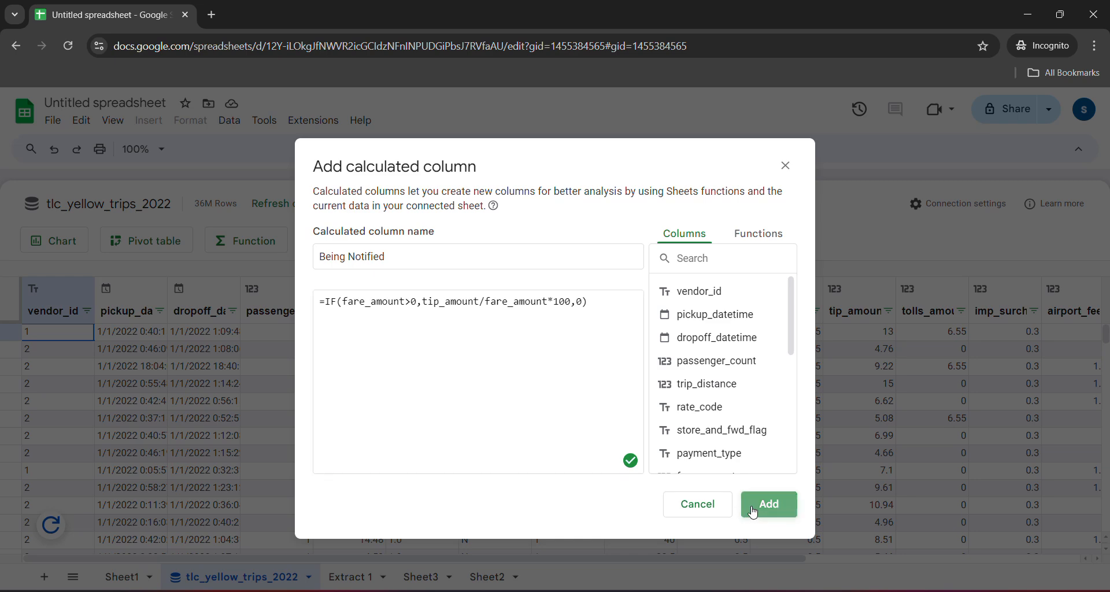
left_click(752, 513)
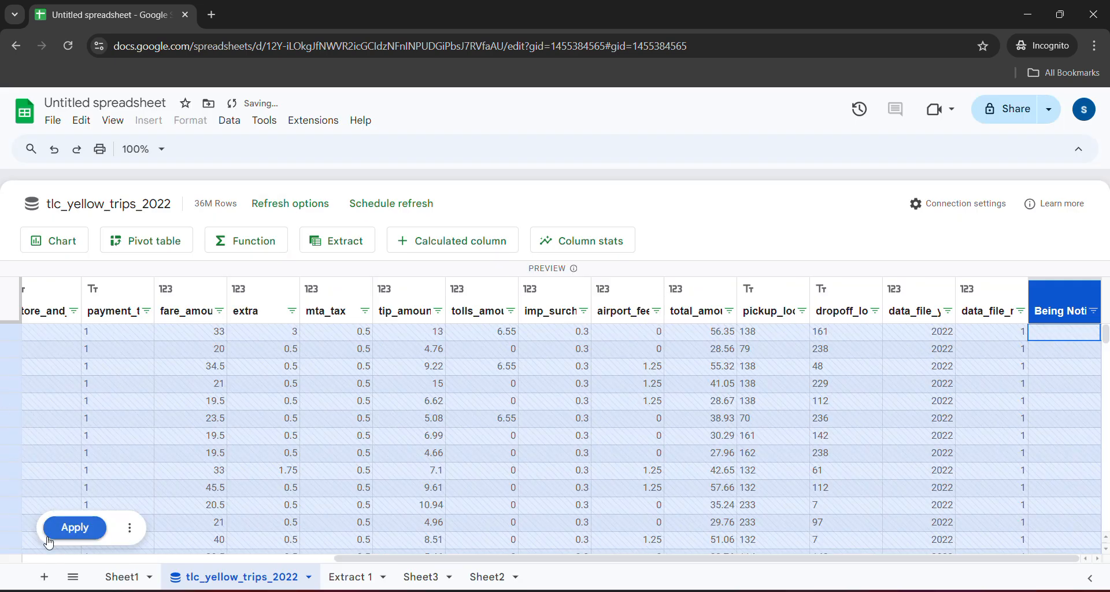
left_click(65, 536)
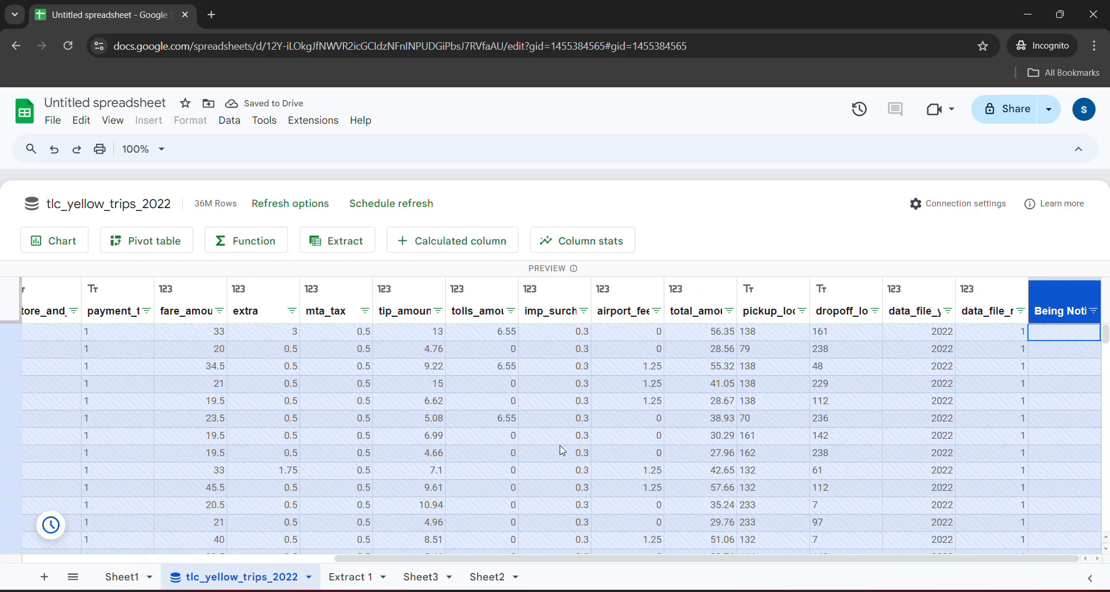
- Return to the lab page and check the progress of Task 5, Calculate columns in Connected Sheets
key("alt+Tab")
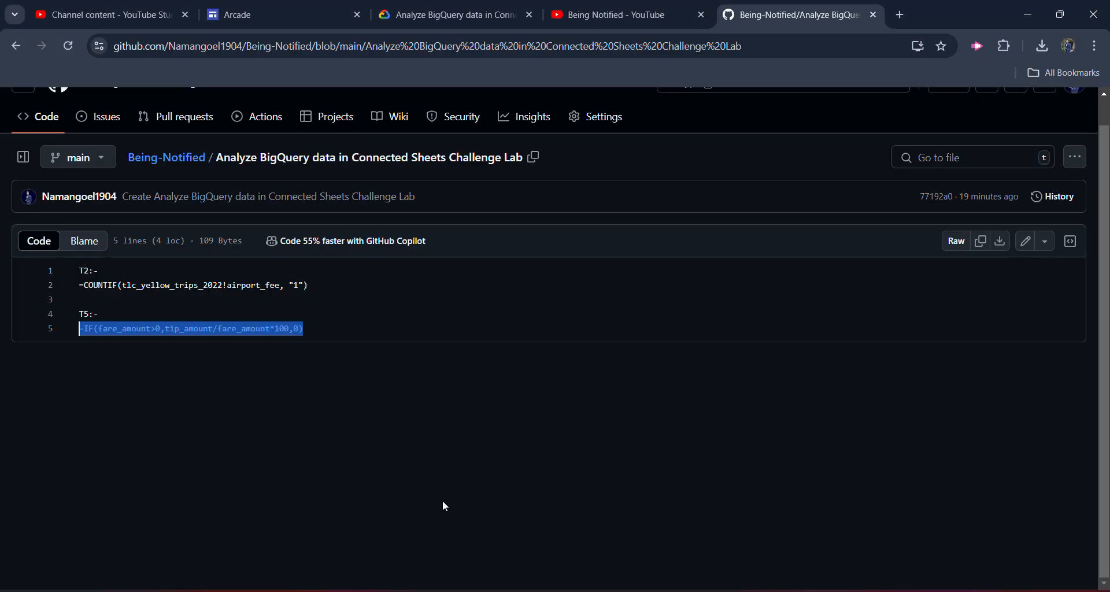
left_click(449, 14)
left_click(299, 370)
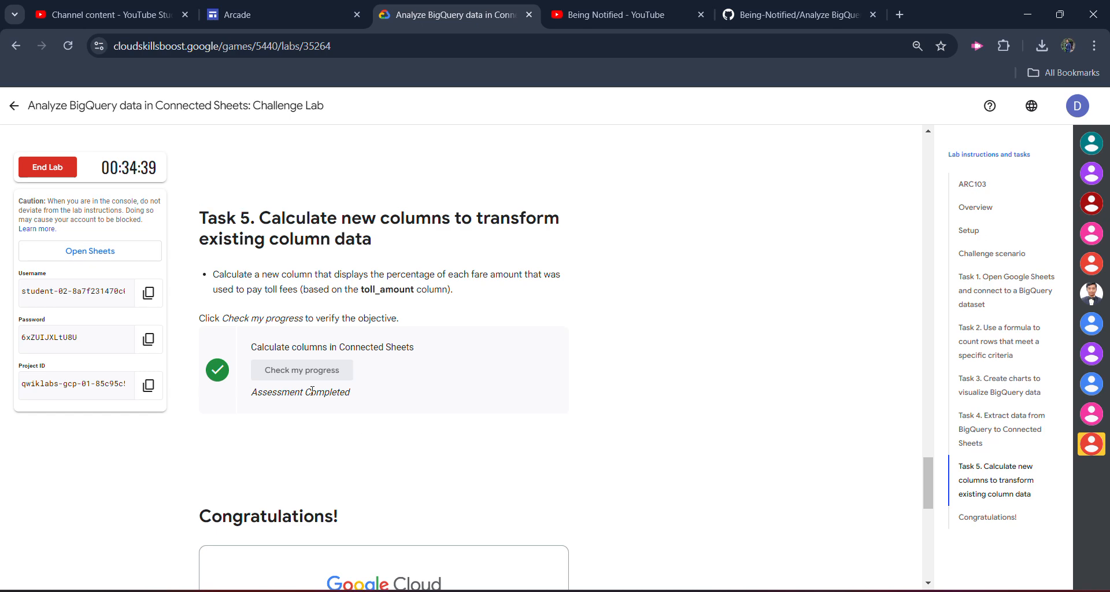
scroll(313, 393, "down", 5)
scroll(312, 393, "down", 1)
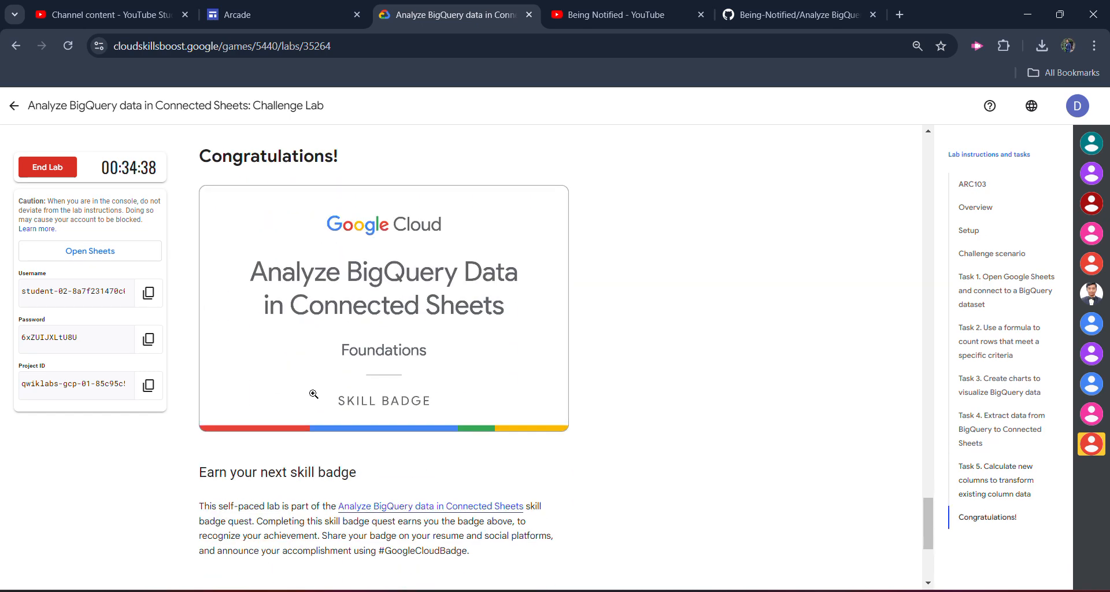
- End the lab, confirm ending it, and submit a rating for it
left_click(47, 167)
left_click(669, 377)
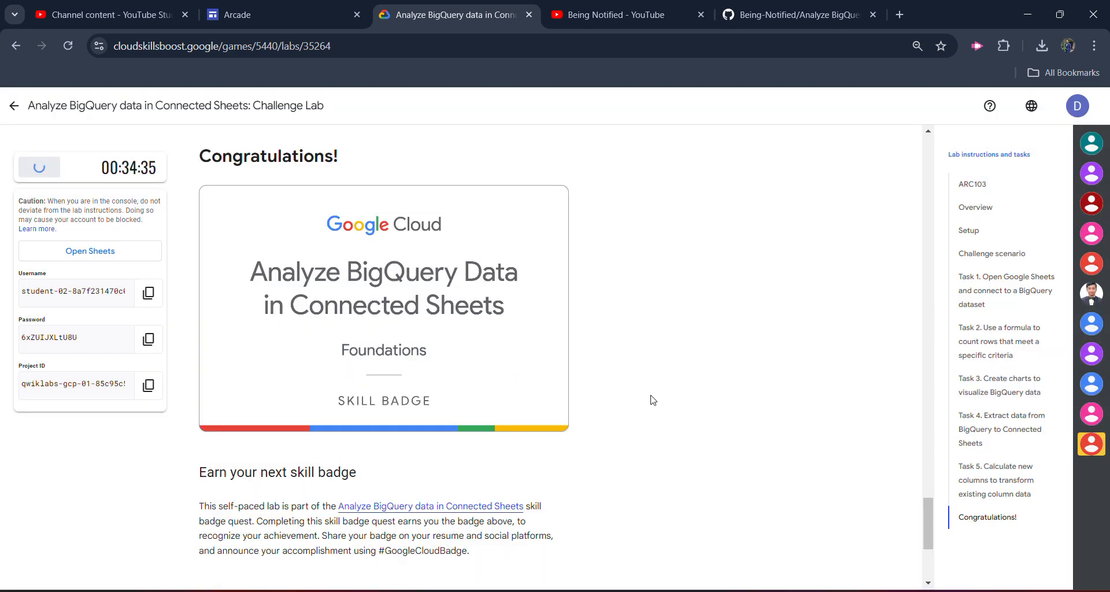
left_click(472, 314)
left_click(671, 391)
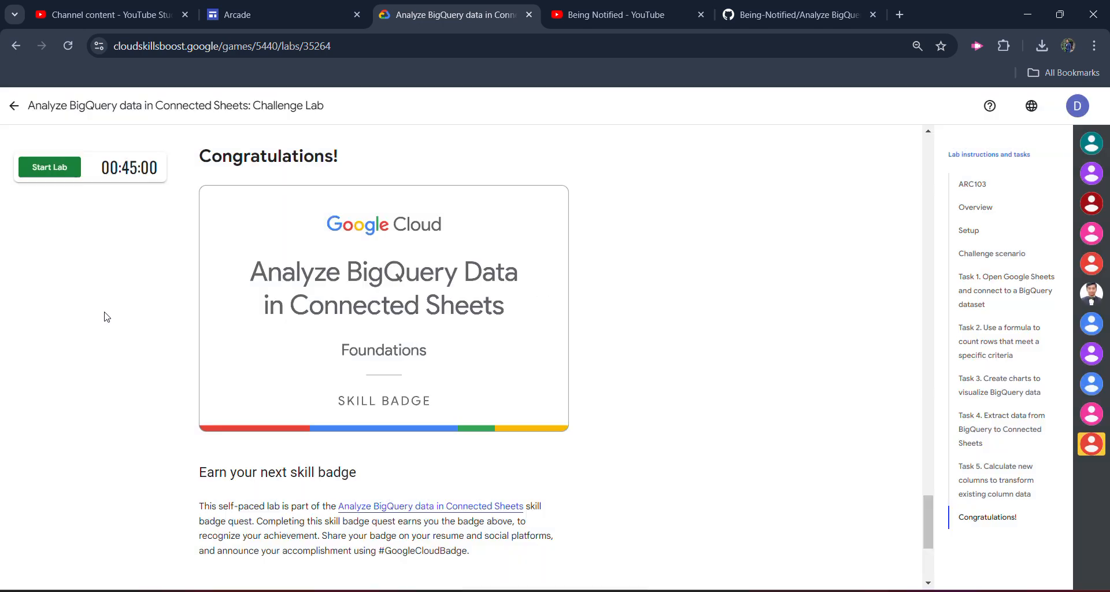
- Go back to the Arcade Trivia game page and expand The Arcade Trivia September Week 3 module to view its labs
left_click(13, 105)
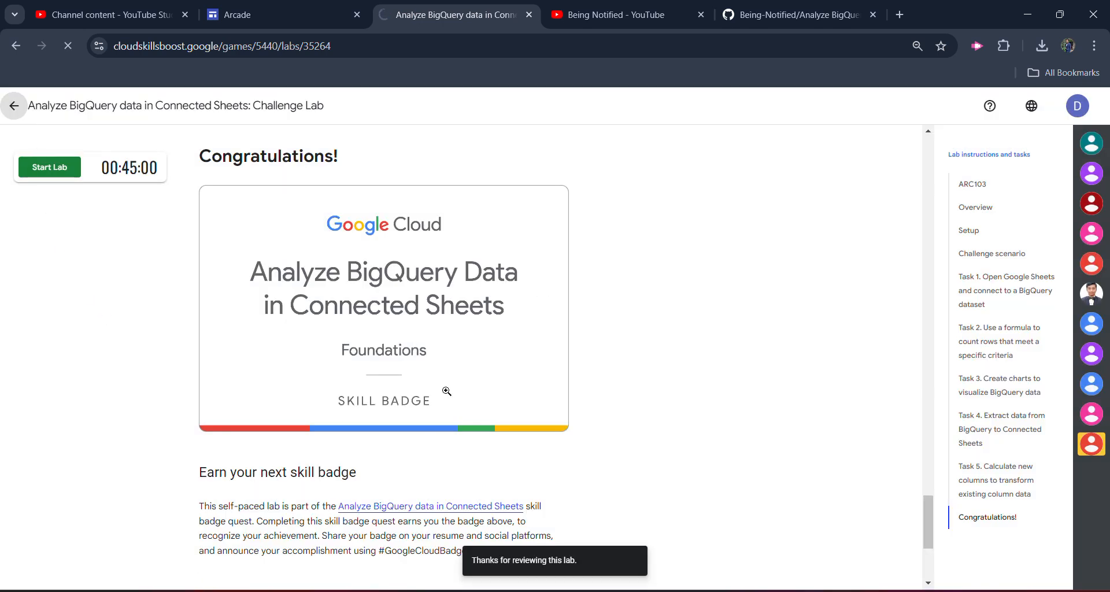
scroll(446, 389, "down", 15)
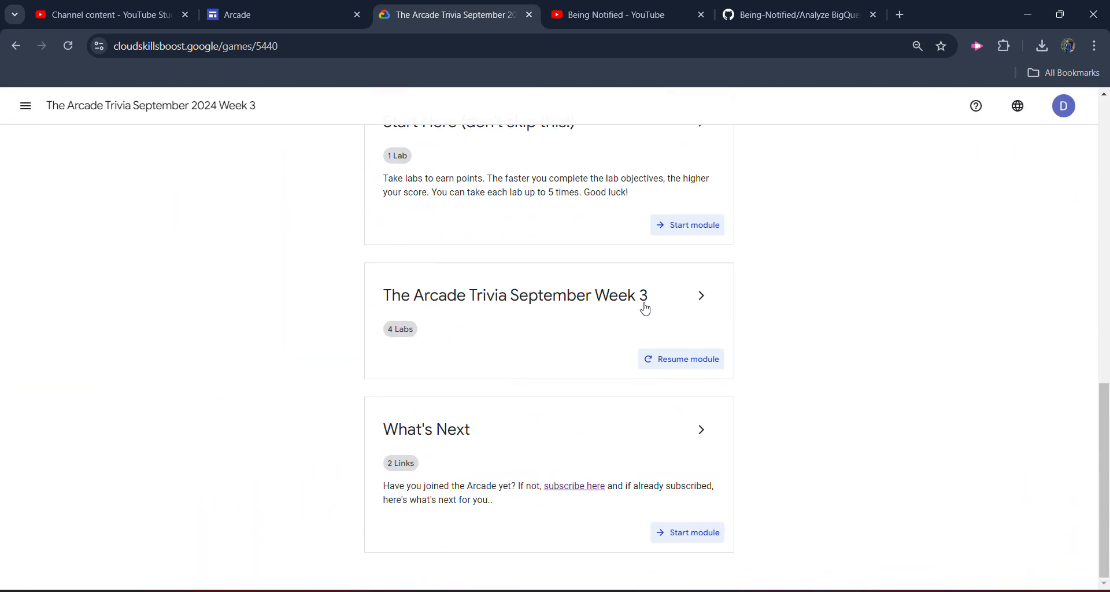
left_click(700, 296)
scroll(431, 384, "down", 3)
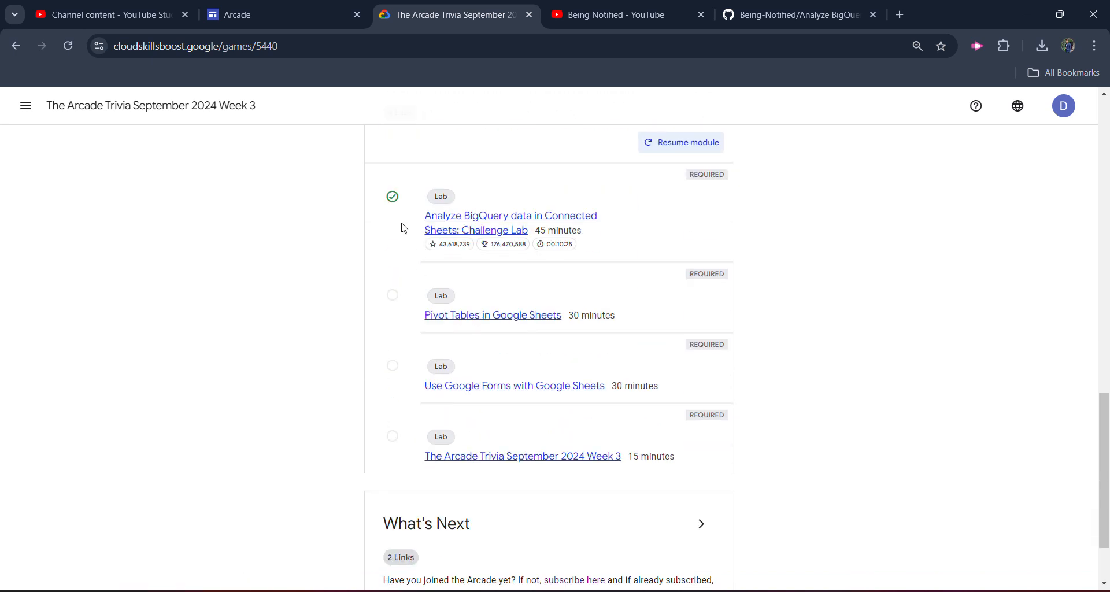